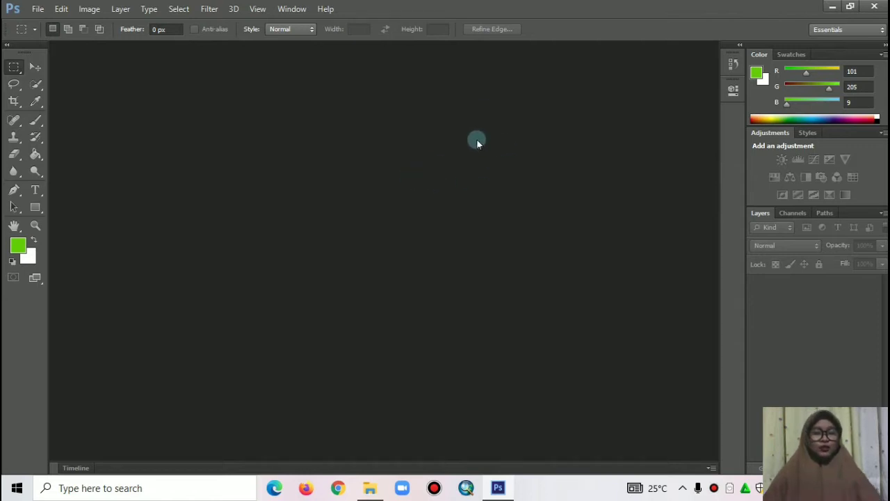
# Set up a new document named Pop Art with width and height of 250 pixels
pyautogui.hotkey('ctrl', 'n')
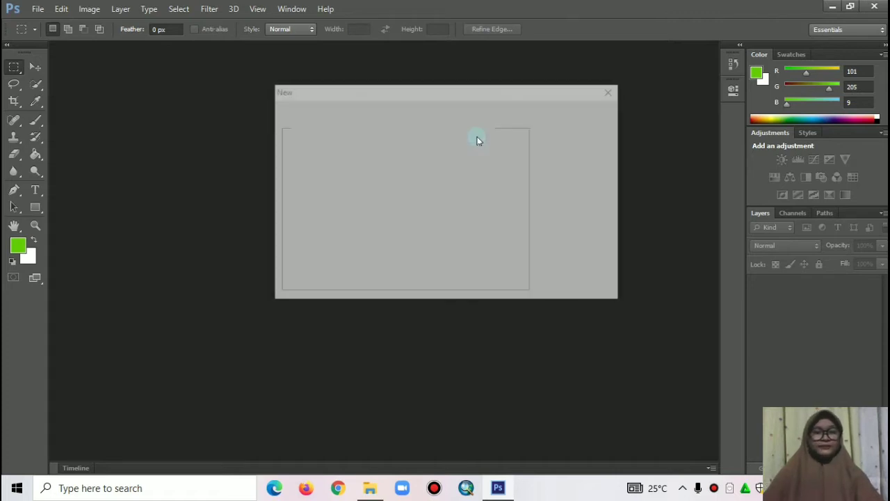
pyautogui.click(606, 94)
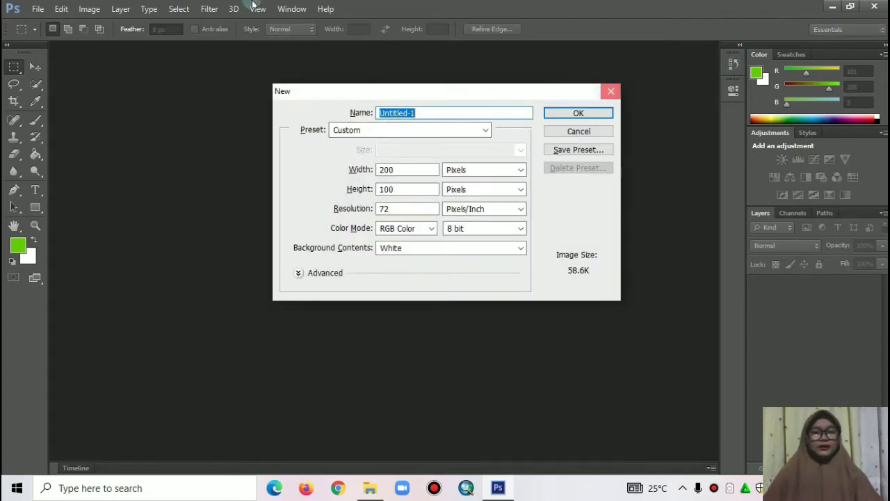
pyautogui.click(34, 8)
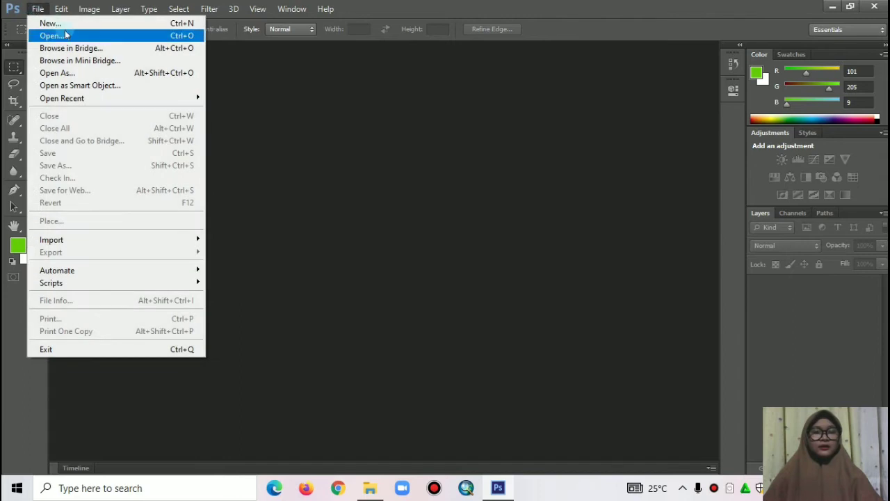
pyautogui.click(62, 21)
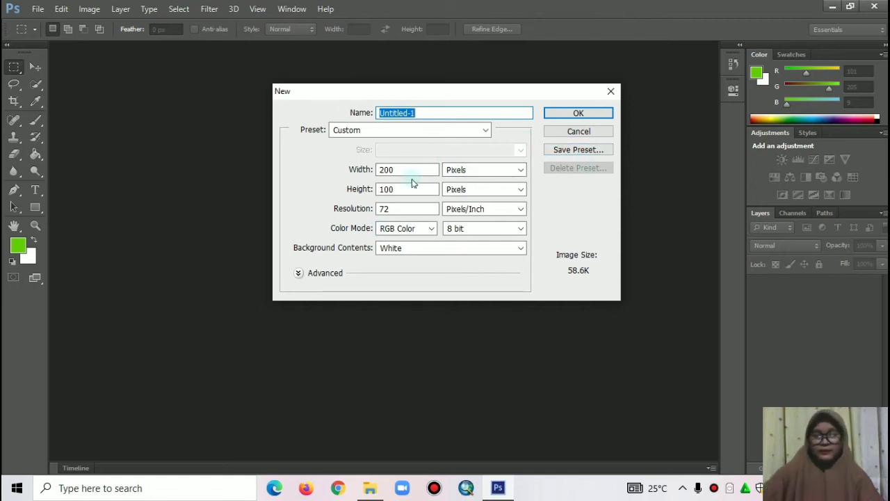
pyautogui.write('Pop Art')
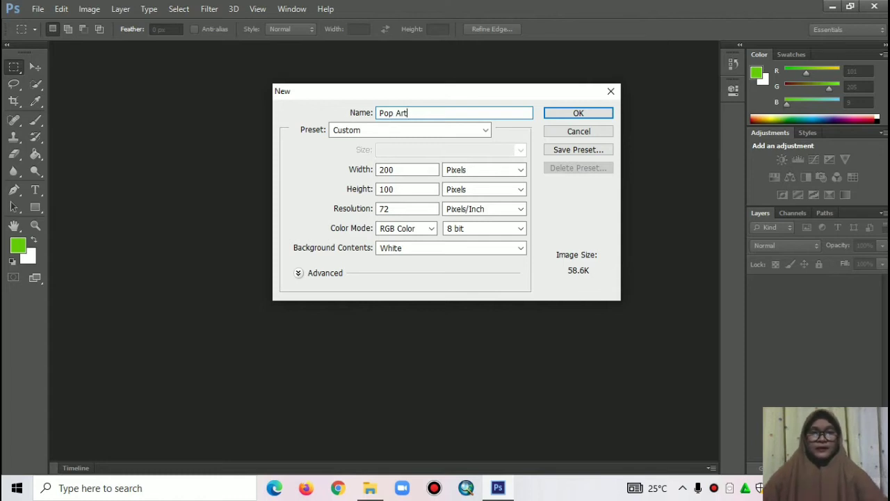
pyautogui.doubleClick(380, 171)
pyautogui.write('250')
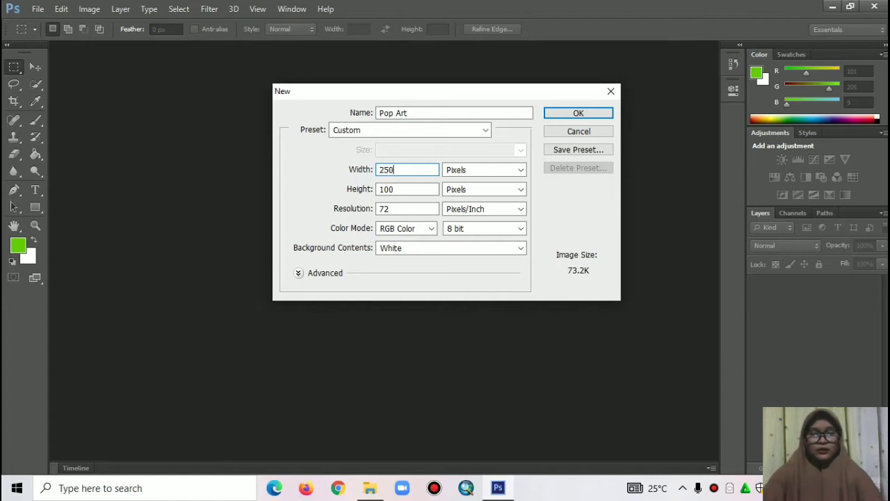
pyautogui.doubleClick(387, 189)
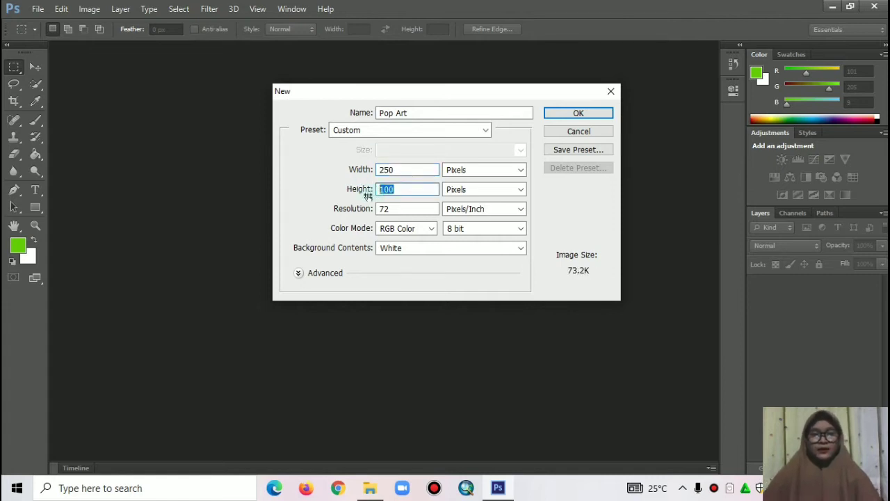
pyautogui.write('250')
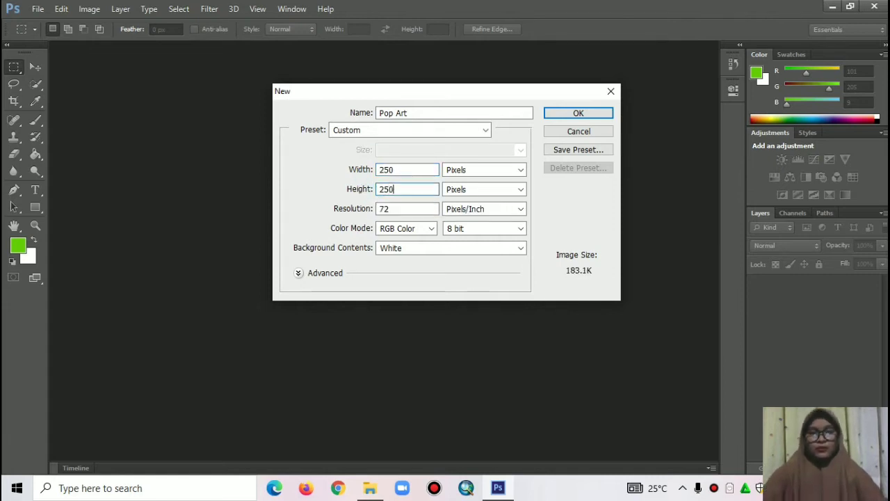
# Create the 250×250 Pop Art document, then open TAMPAN.jpg from the Pictures folder
pyautogui.click(578, 113)
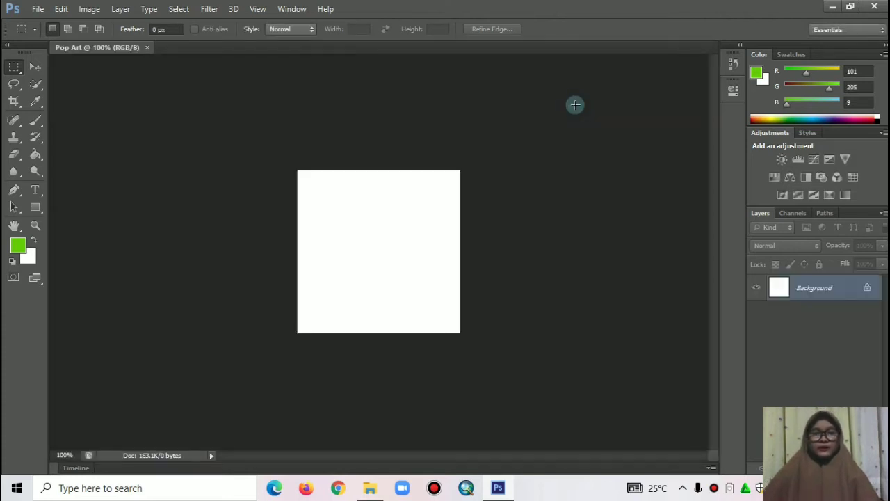
pyautogui.click(39, 8)
pyautogui.click(44, 7)
pyautogui.click(43, 7)
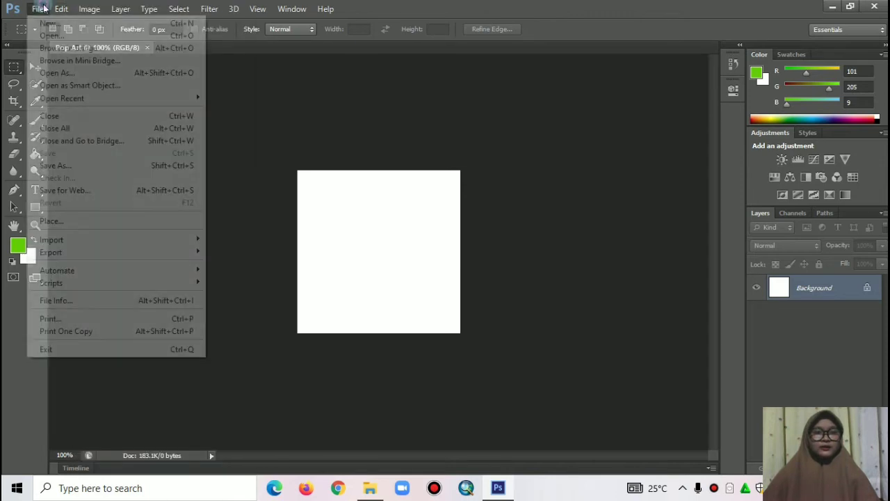
pyautogui.click(48, 35)
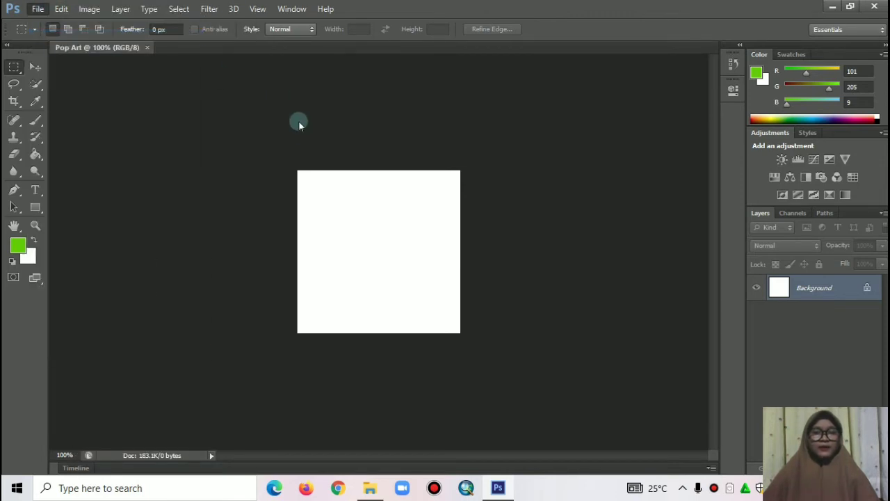
pyautogui.scroll(-5, 523, 270)
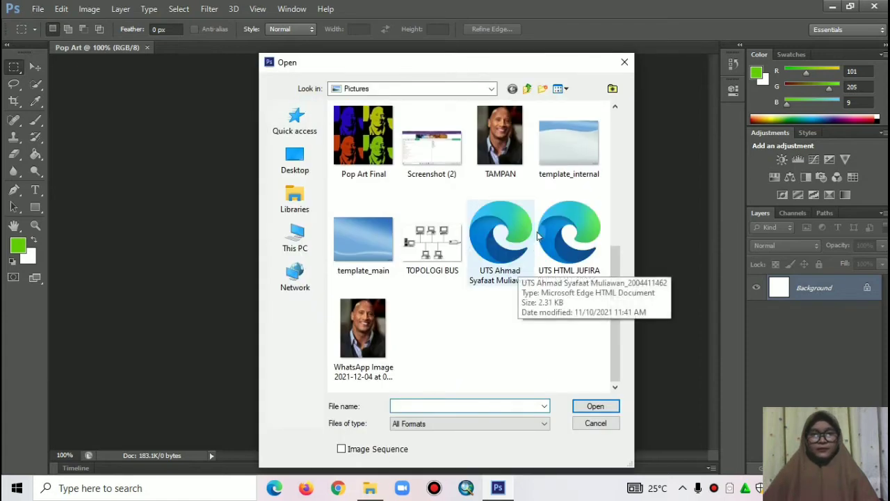
pyautogui.click(495, 143)
pyautogui.click(596, 406)
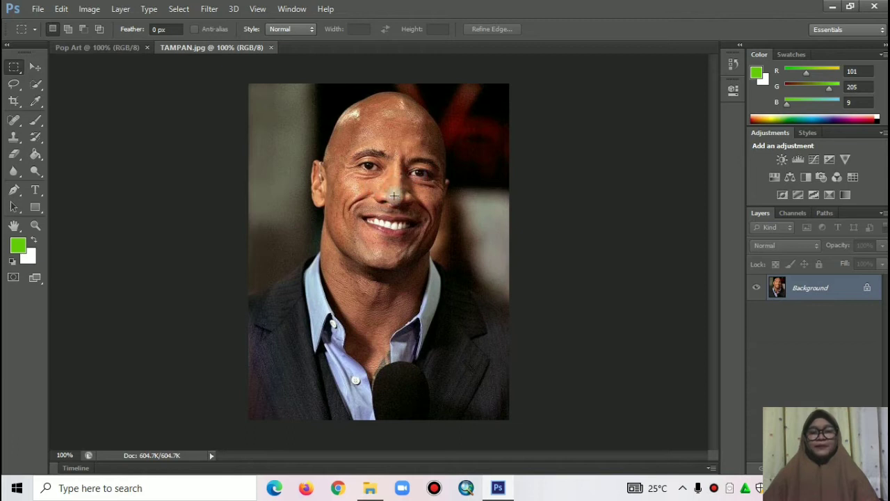
# Select the Move tool and unlock the photo's Background as Layer 0
pyautogui.press('v')
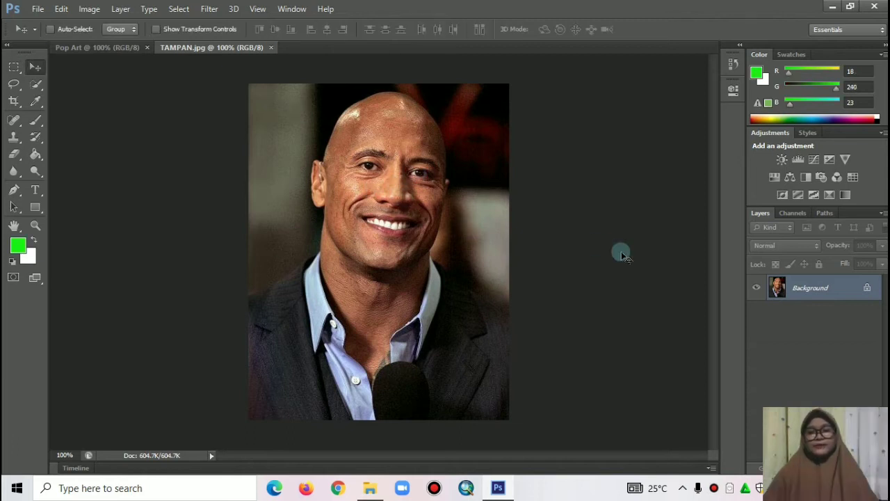
pyautogui.doubleClick(851, 291)
pyautogui.click(561, 152)
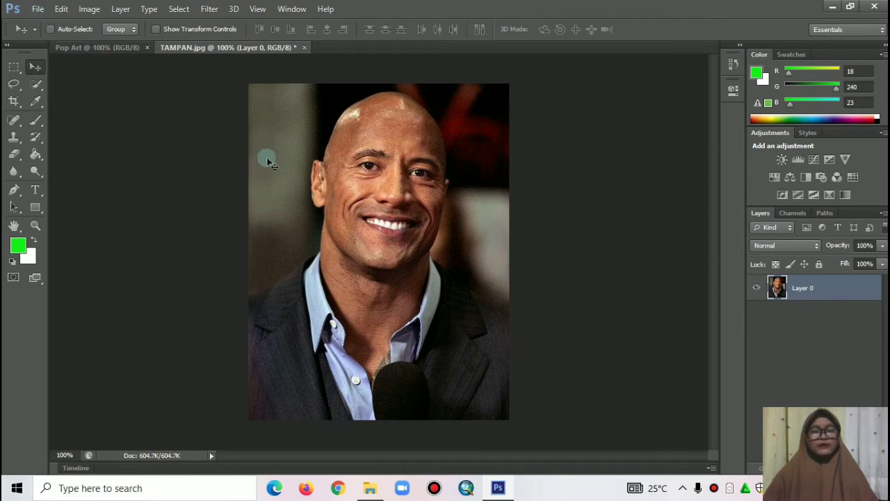
# Drag the portrait onto the Pop Art canvas and drop it near the centre
pyautogui.moveTo(378, 235); pyautogui.dragTo(112, 47)
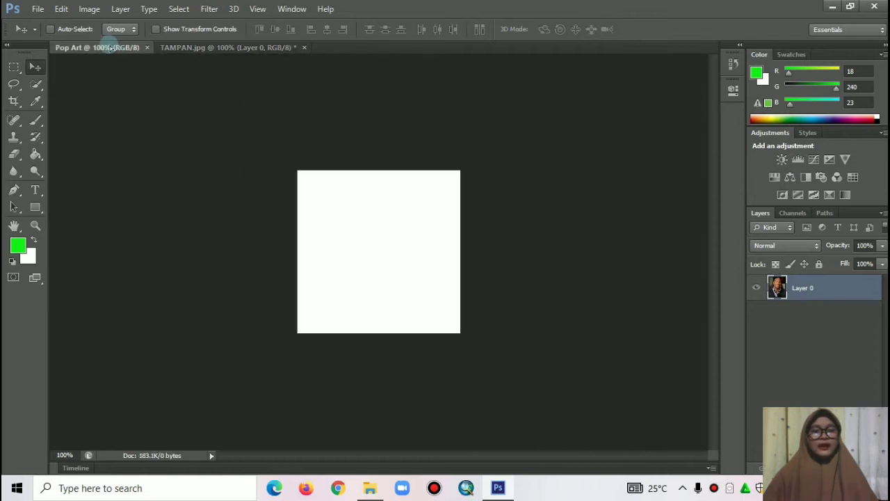
pyautogui.moveTo(112, 47); pyautogui.dragTo(144, 71)
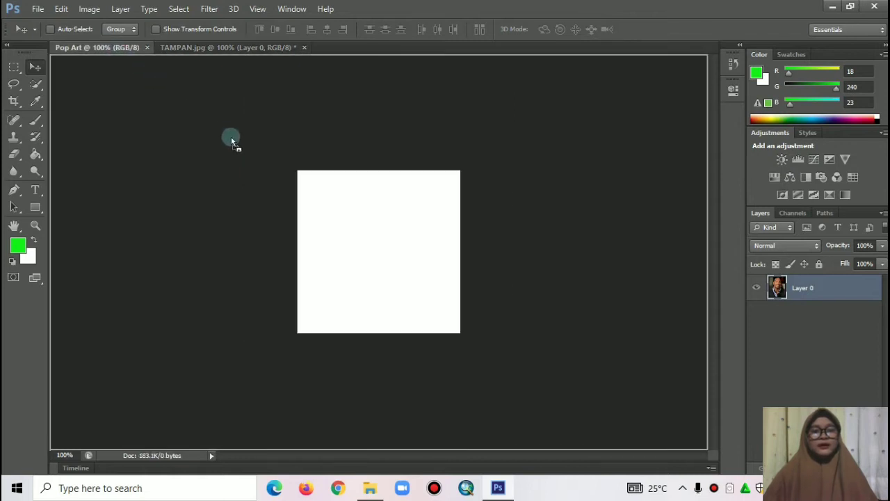
pyautogui.moveTo(323, 202); pyautogui.dragTo(372, 238)
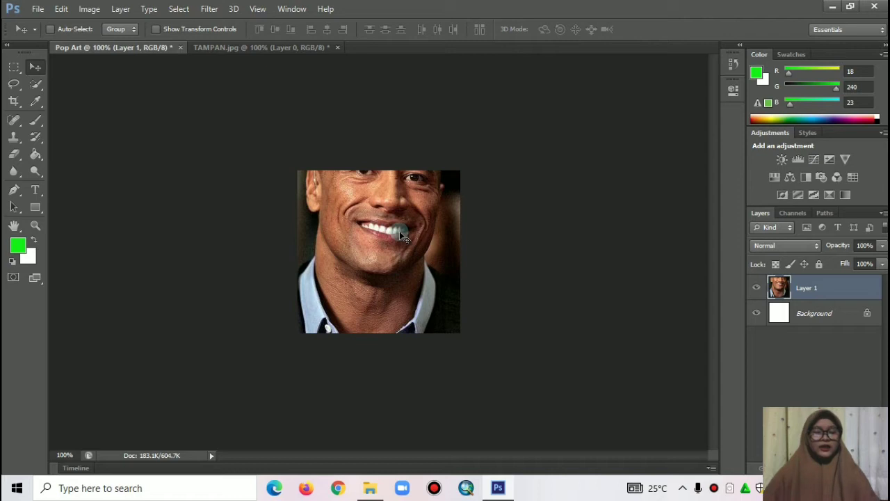
# Free-transform the portrait down to about 64.5% × 64.7% and commit the resize
pyautogui.hotkey('ctrl', 't')
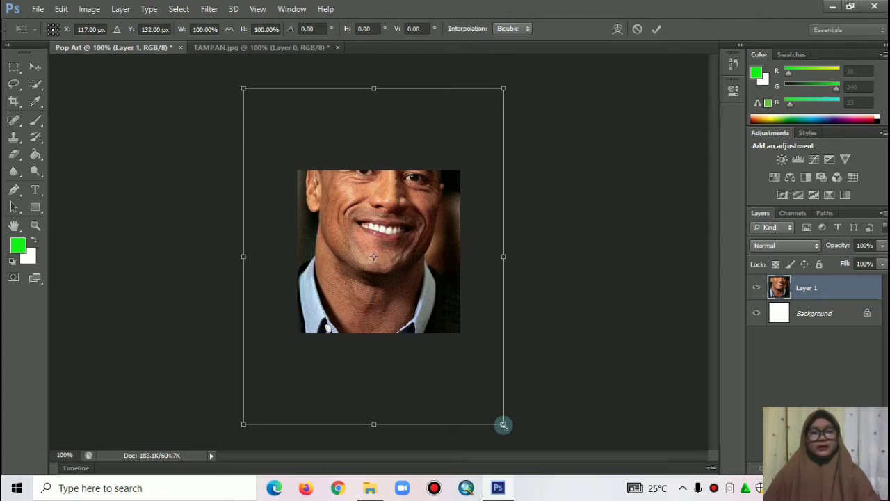
pyautogui.moveTo(504, 425); pyautogui.dragTo(479, 392)
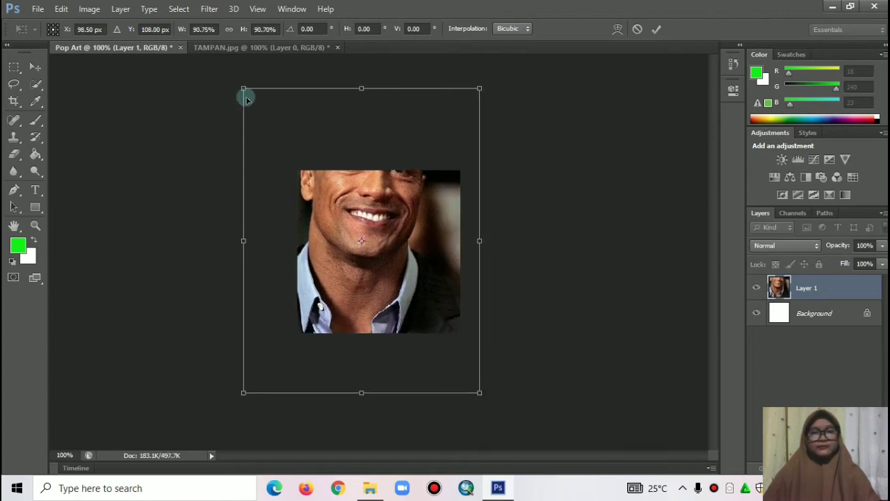
pyautogui.moveTo(243, 88); pyautogui.dragTo(288, 146)
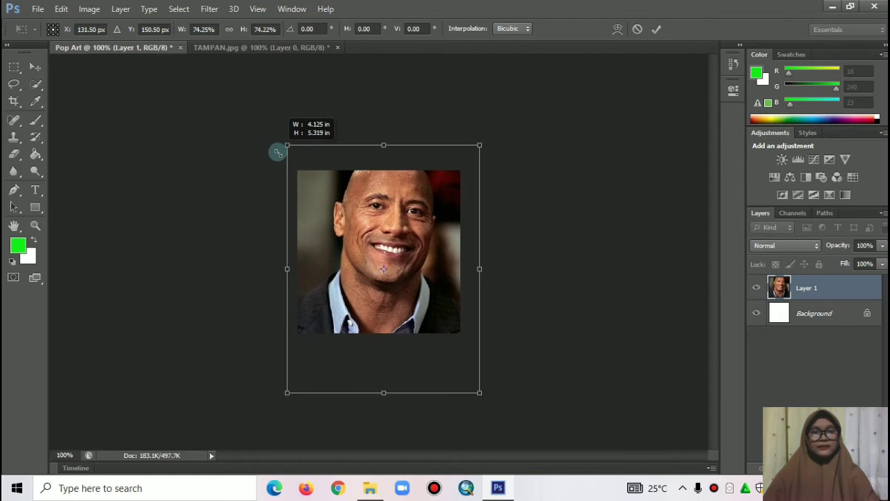
pyautogui.moveTo(479, 392); pyautogui.dragTo(469, 387)
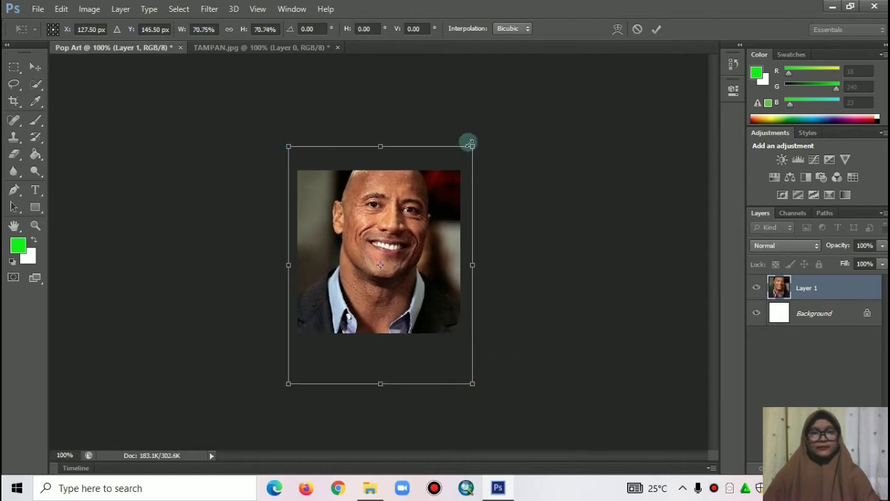
pyautogui.moveTo(472, 147); pyautogui.dragTo(464, 170)
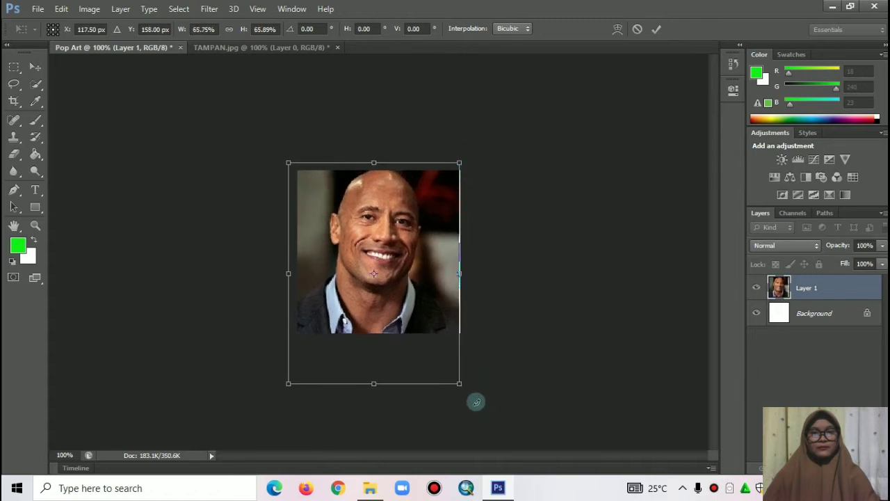
pyautogui.moveTo(458, 382); pyautogui.dragTo(460, 385)
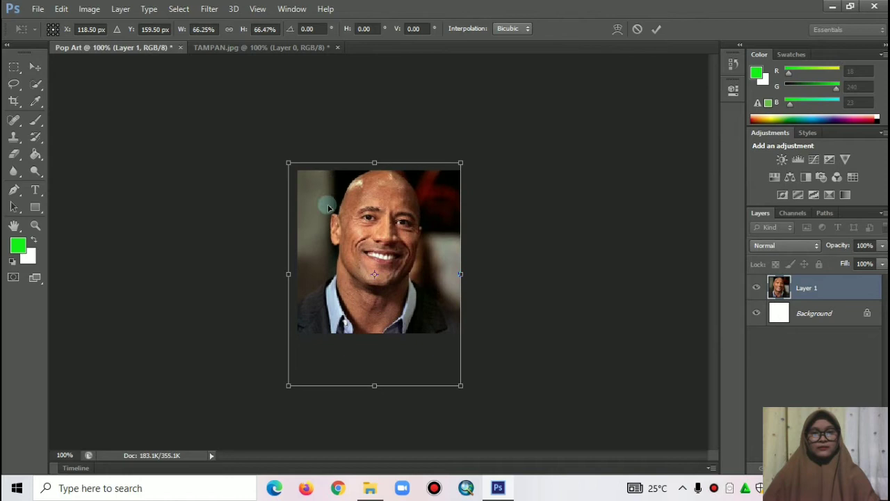
pyautogui.moveTo(290, 163); pyautogui.dragTo(293, 169)
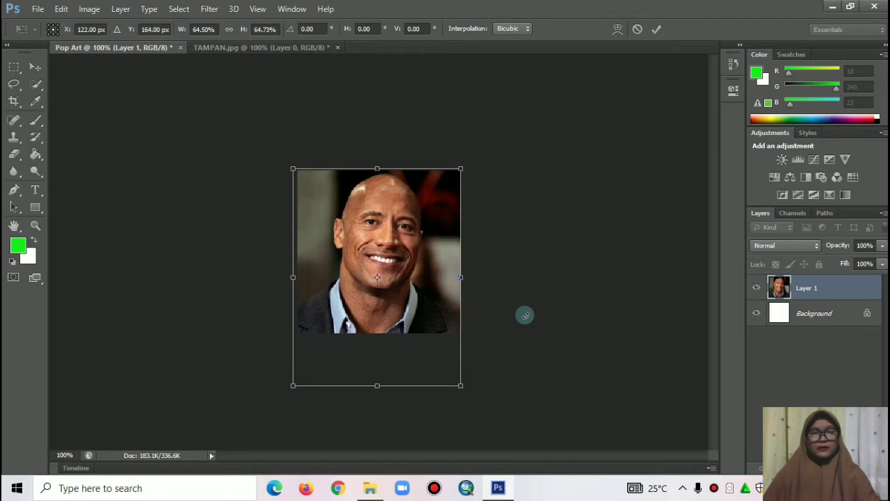
pyautogui.press('Return')
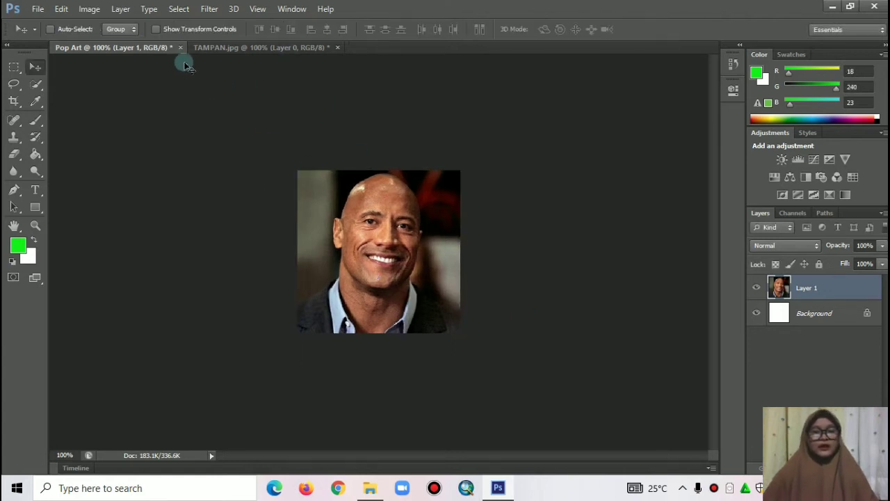
# Apply an Image > Adjustments > Threshold at level 75 to the Layer 1 portrait
pyautogui.click(89, 9)
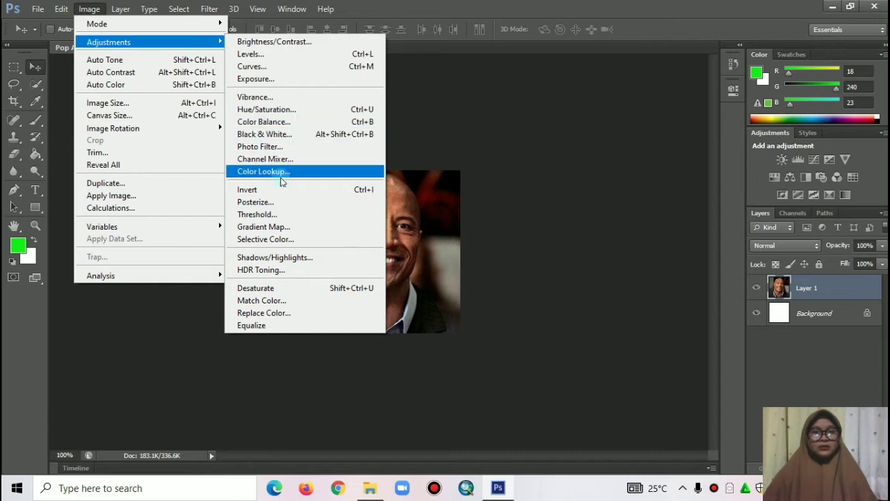
pyautogui.click(285, 215)
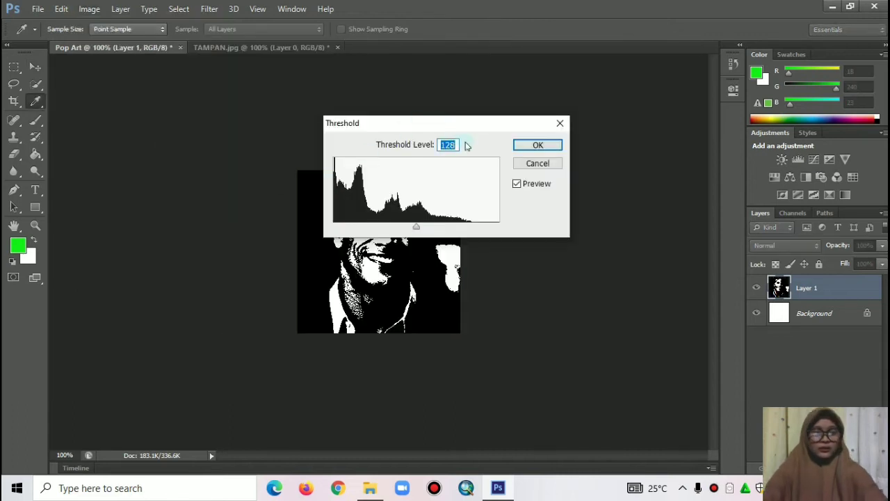
pyautogui.write('75')
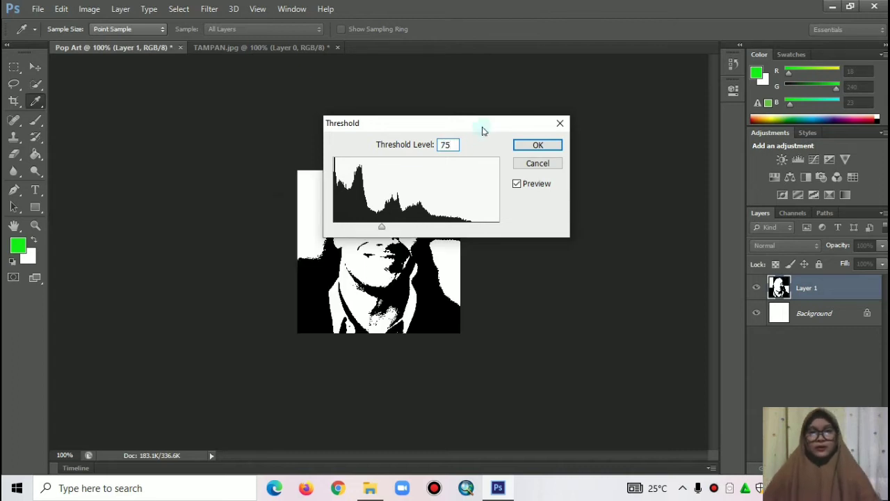
pyautogui.click(540, 144)
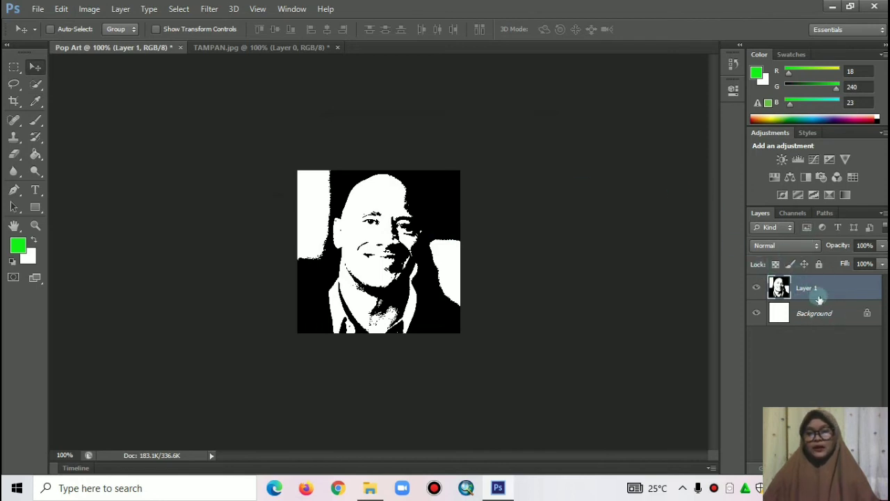
# Set Layer 1 to Multiply blending and unlock the white Background as Layer 0
pyautogui.click(779, 247)
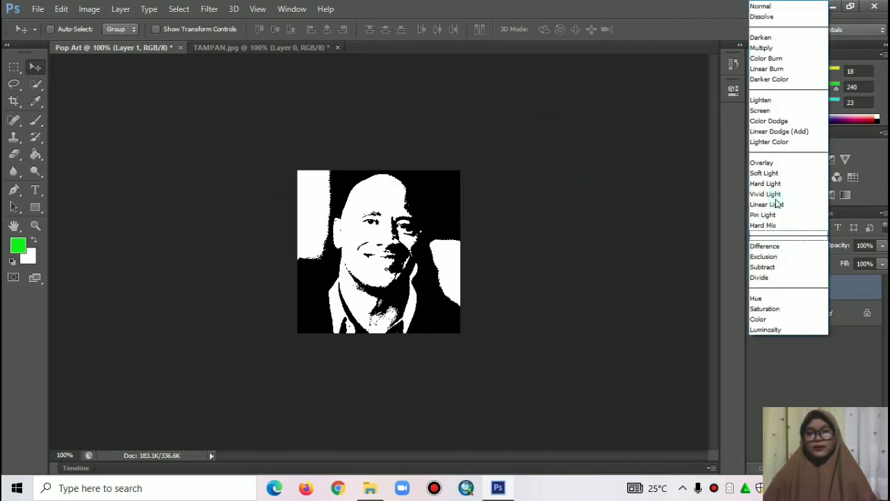
pyautogui.click(765, 48)
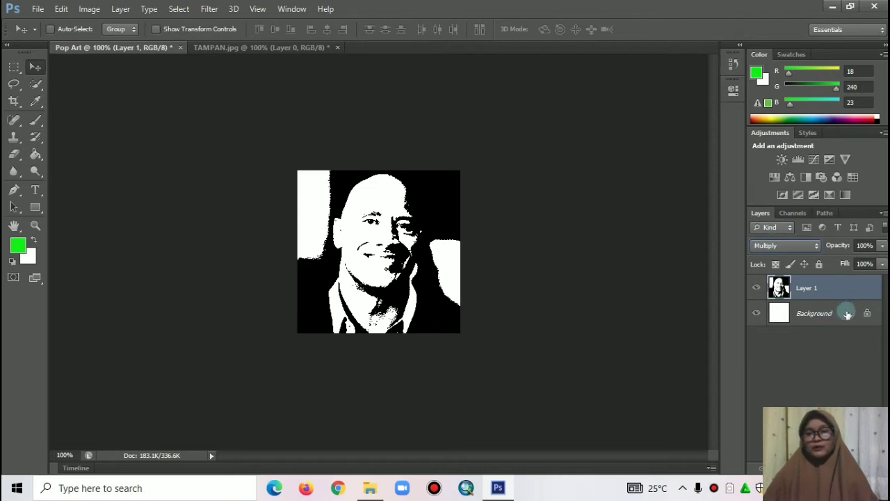
pyautogui.doubleClick(847, 315)
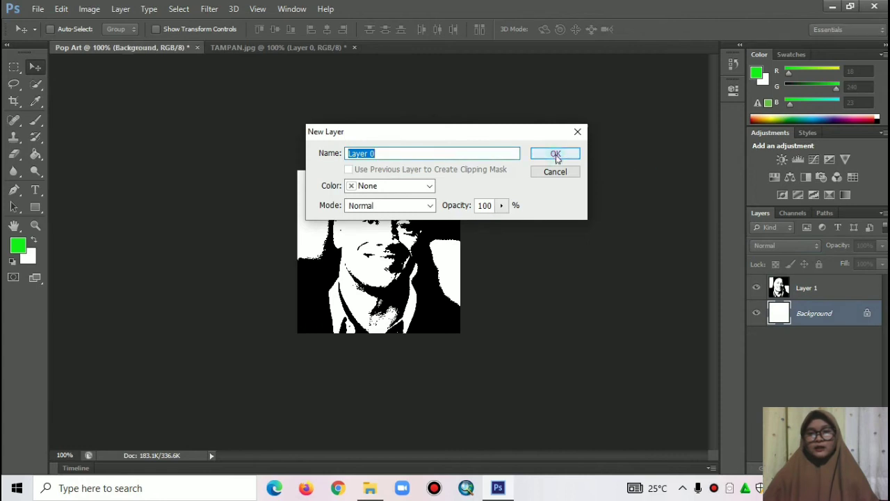
pyautogui.click(556, 156)
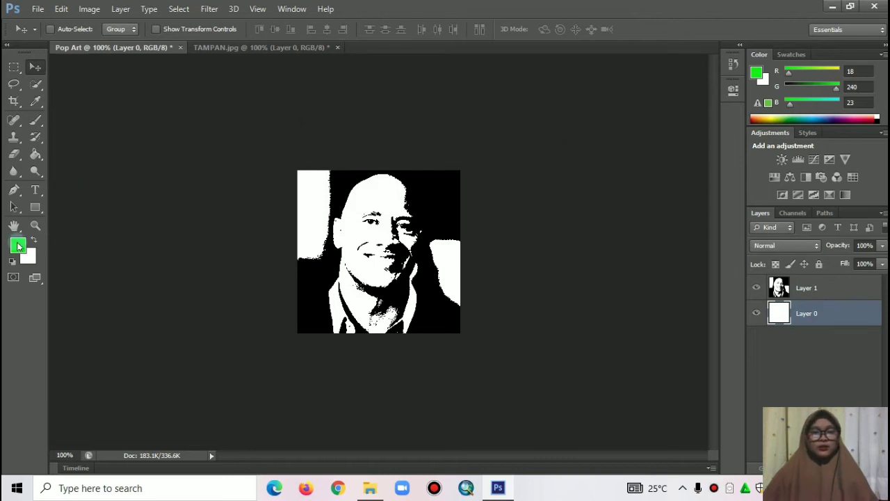
pyautogui.click(18, 246)
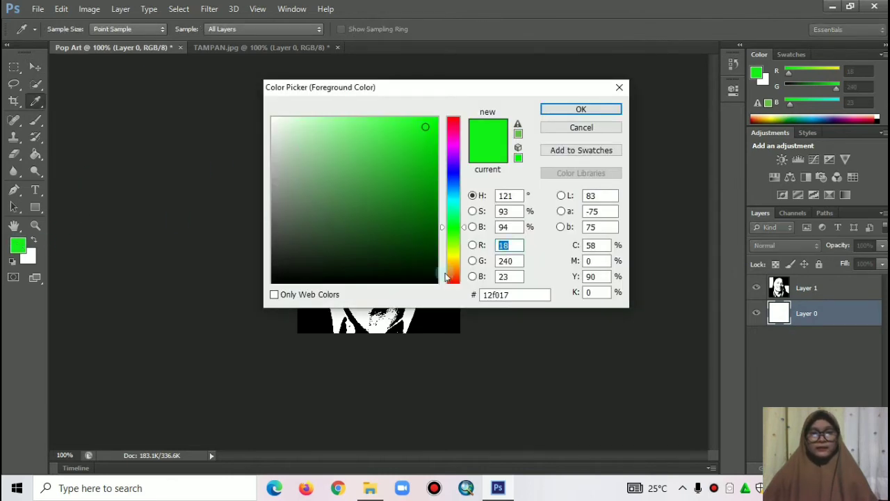
# Fill Layer 0 with blue #1510f1 (R21 G16 B241) using the Paint Bucket
pyautogui.click(453, 172)
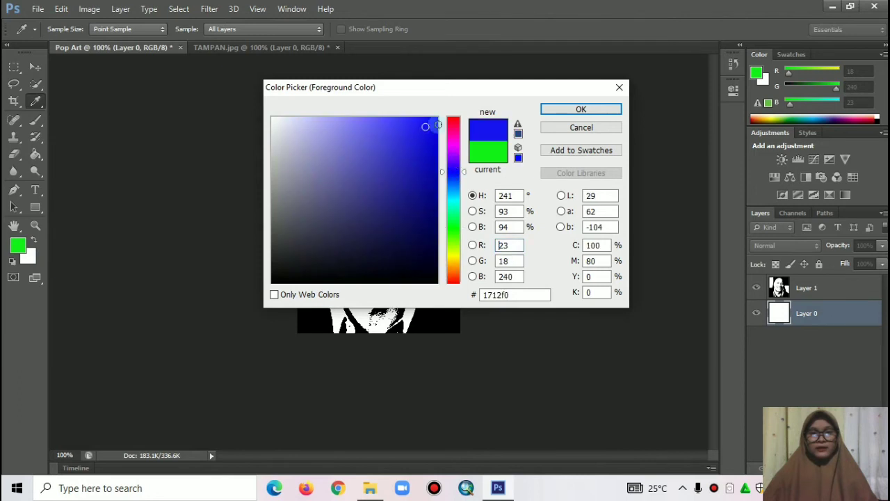
pyautogui.click(426, 125)
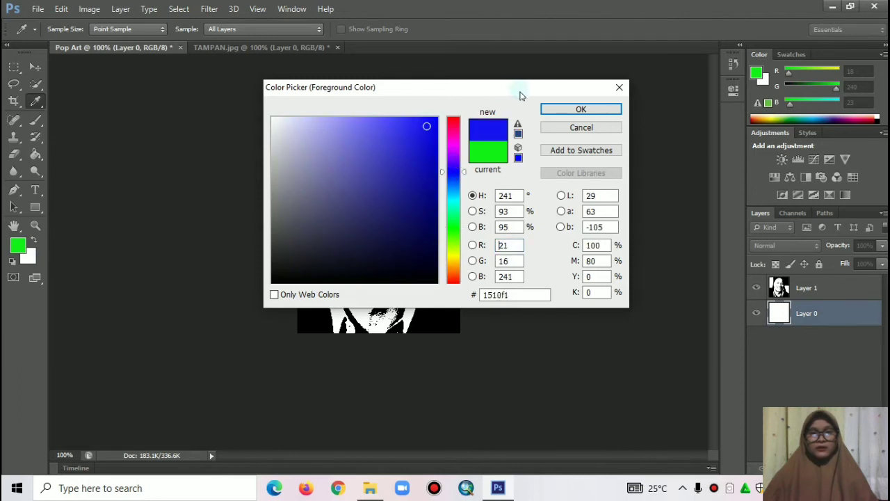
pyautogui.click(561, 109)
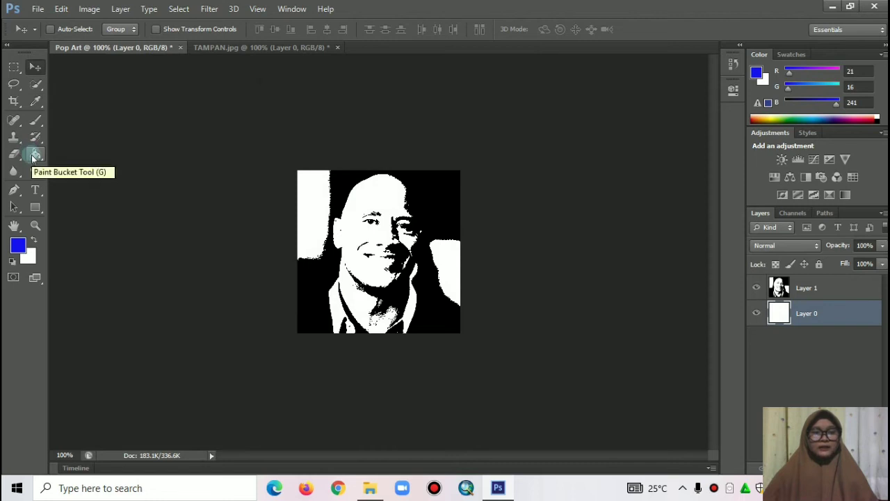
pyautogui.click(34, 155)
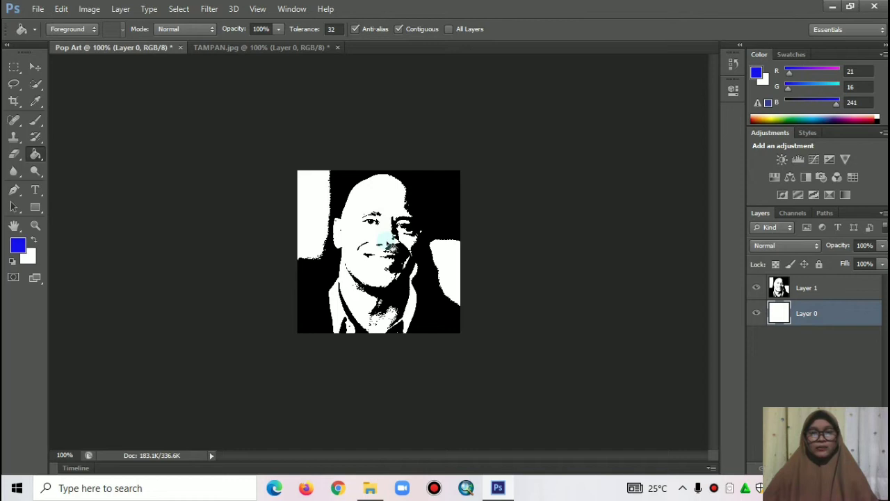
pyautogui.click(386, 241)
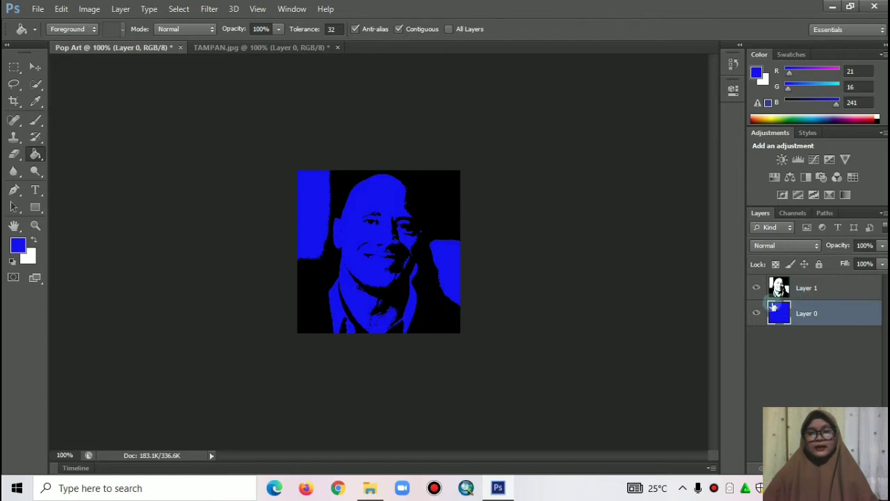
# Duplicate Layer 1 and Layer 0, then merge the copies into one Layer 1 copy
pyautogui.keyDown('shift'); pyautogui.click(807, 292); pyautogui.keyUp('shift')
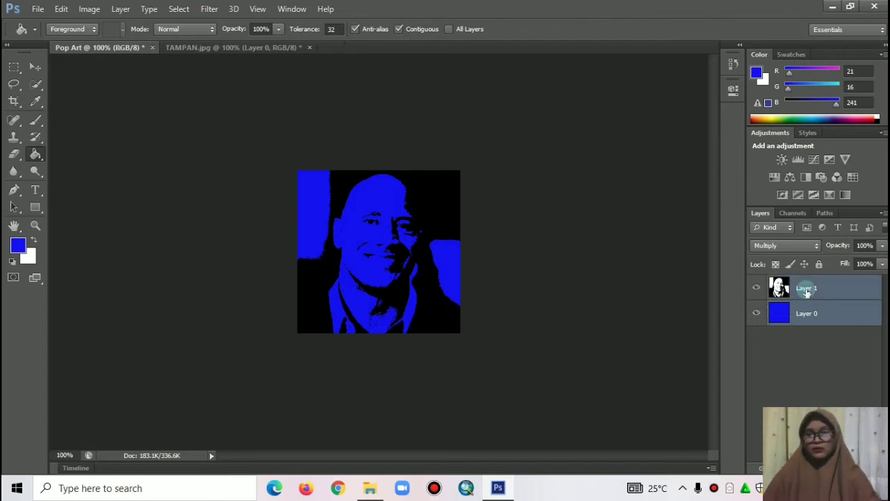
pyautogui.rightClick(806, 292)
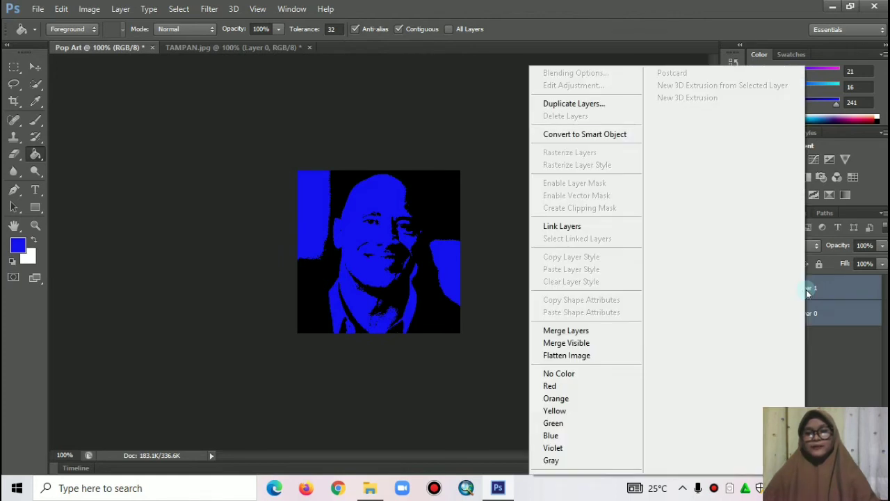
pyautogui.click(578, 103)
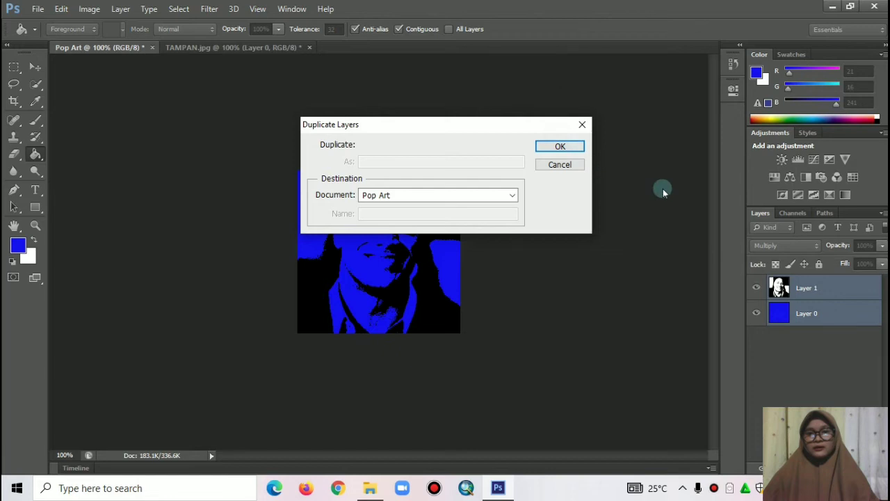
pyautogui.click(565, 147)
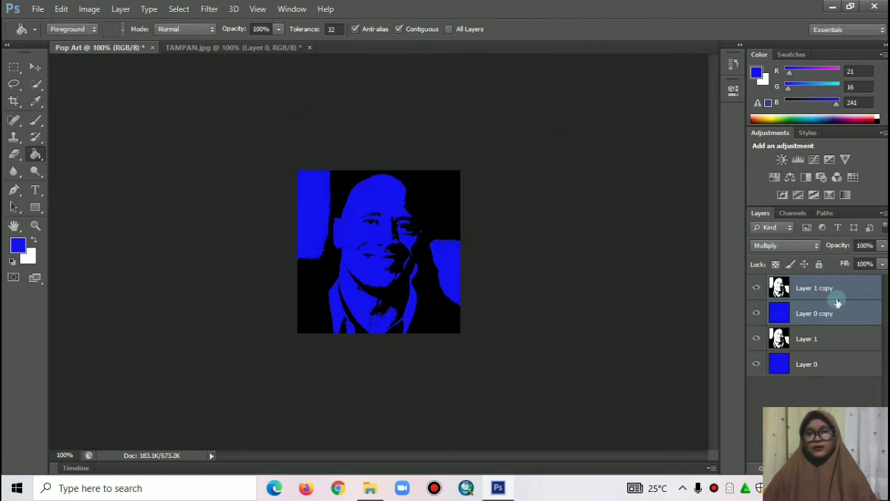
pyautogui.rightClick(837, 303)
pyautogui.click(601, 330)
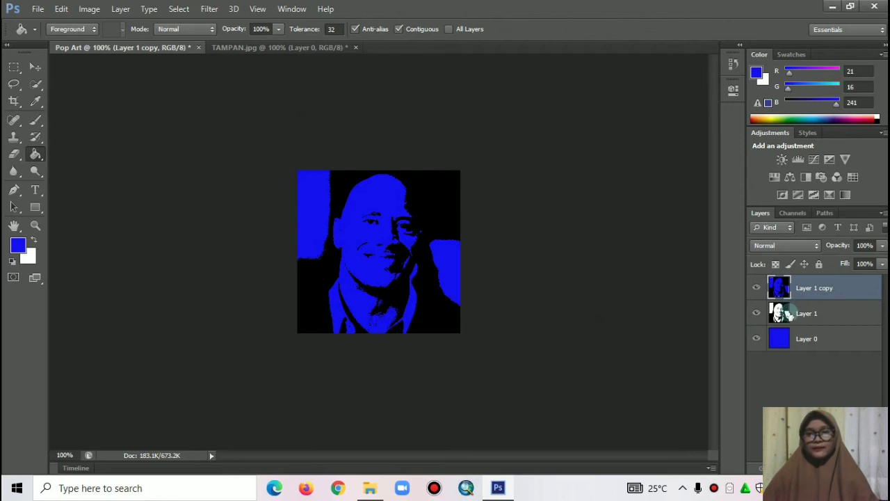
# Crop the image at the canvas edges to trim the portrait's overhanging pixels
pyautogui.click(13, 101)
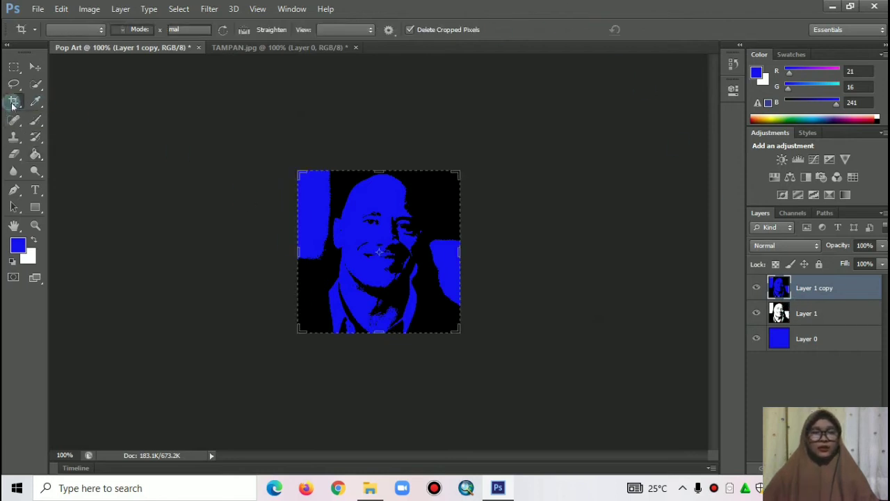
pyautogui.click(388, 271)
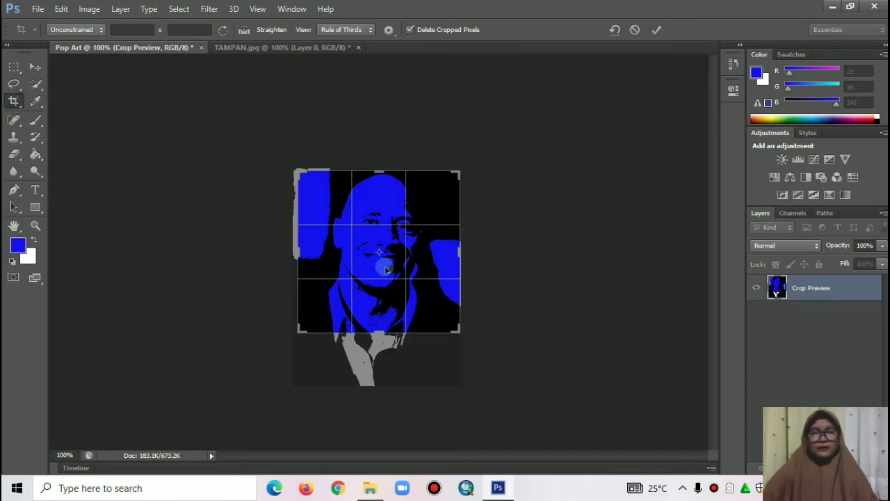
pyautogui.press('Return')
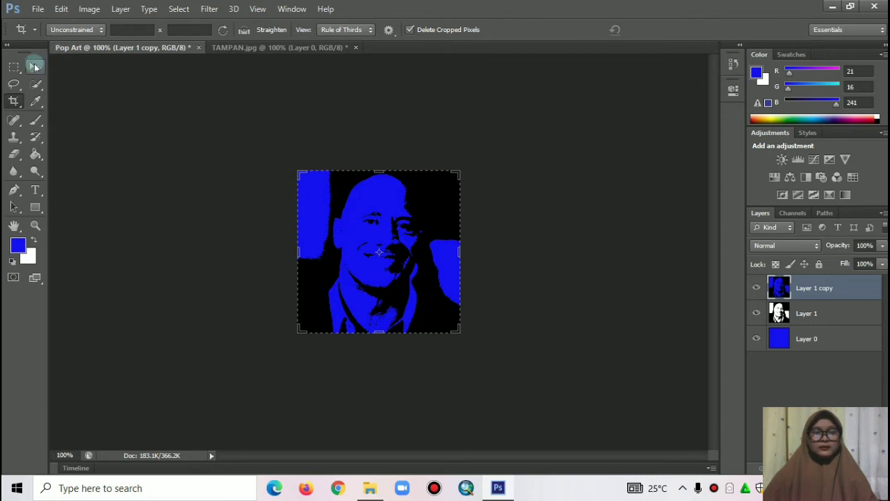
pyautogui.click(35, 67)
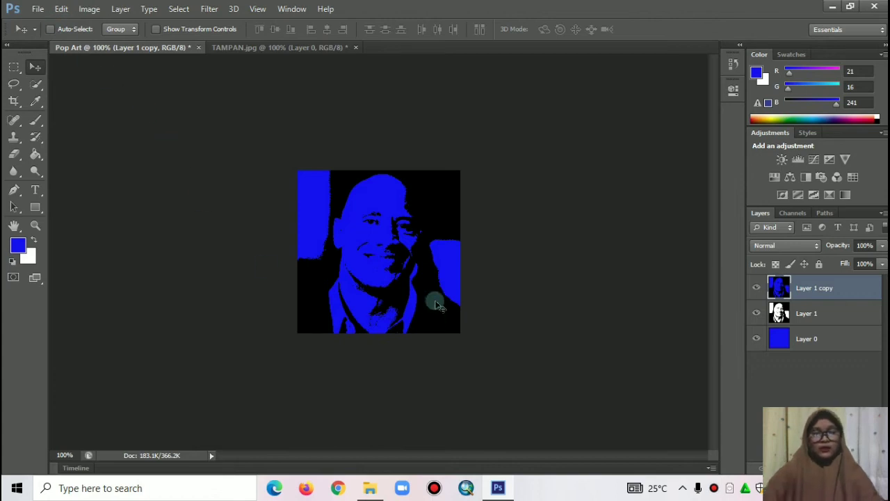
# Create a new white document 'Pop Art Final' at 500 × 500 pixels
pyautogui.hotkey('ctrl', 'n')
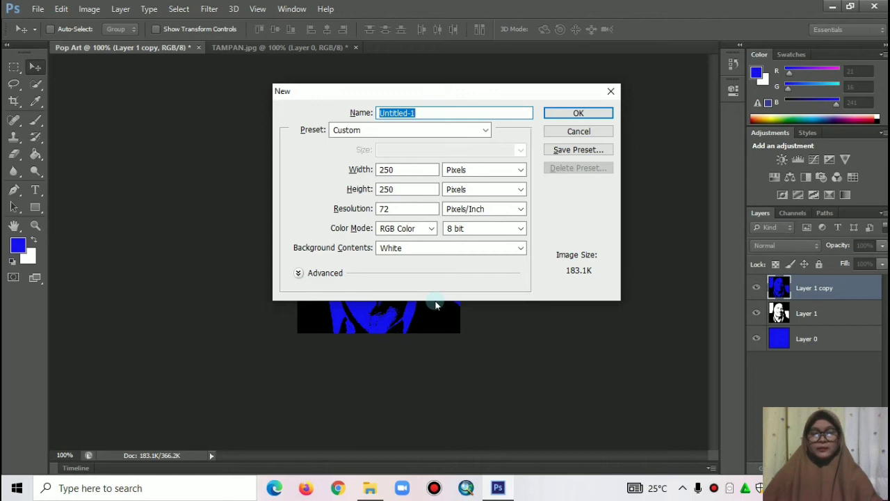
pyautogui.write('Pop A')
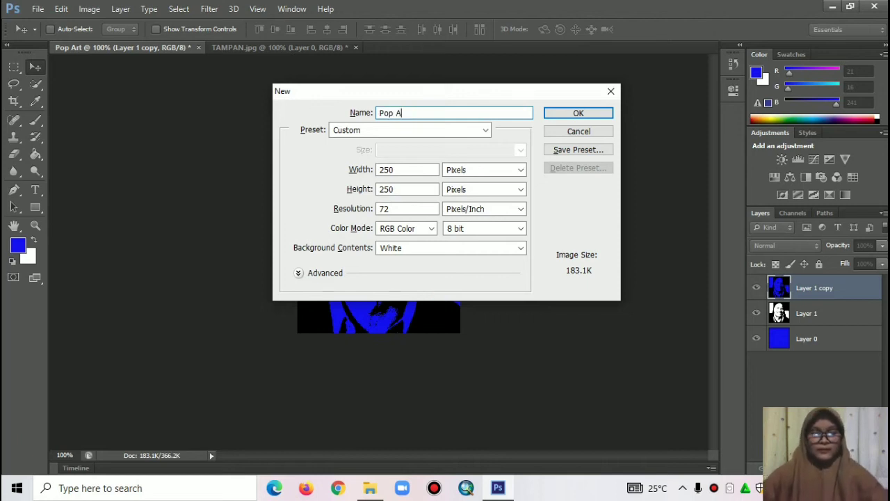
pyautogui.write('rt Final')
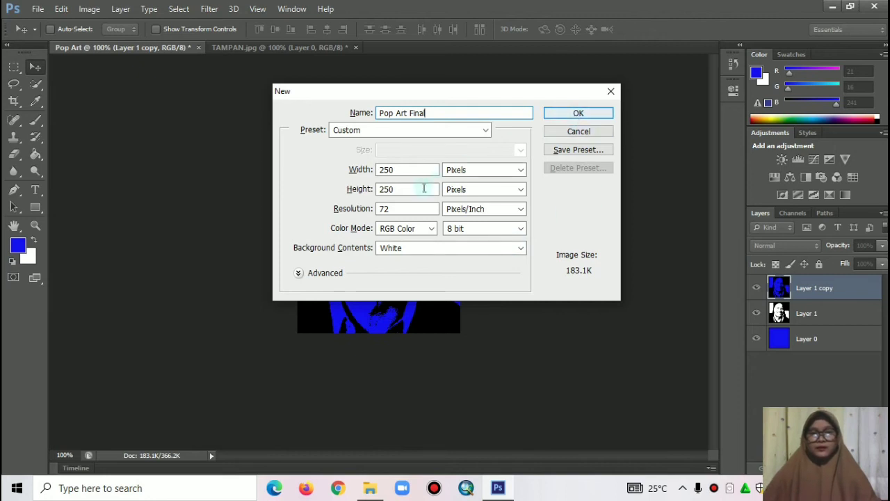
pyautogui.doubleClick(406, 170)
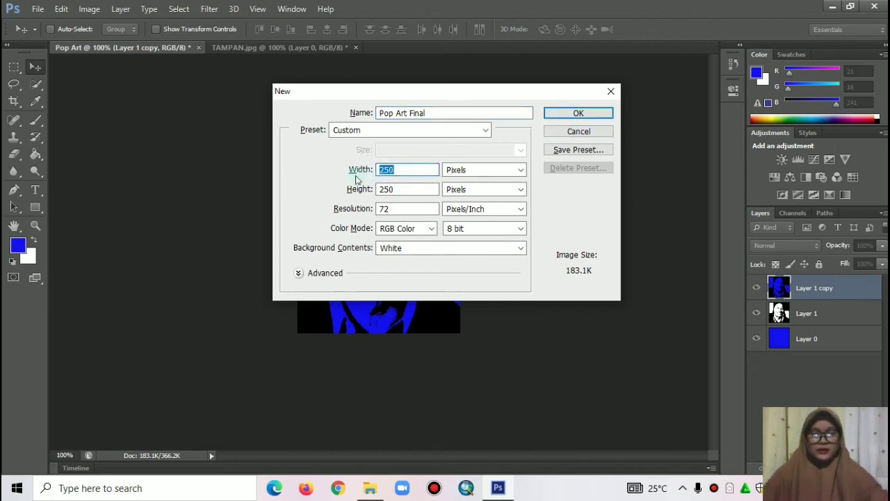
pyautogui.write('500')
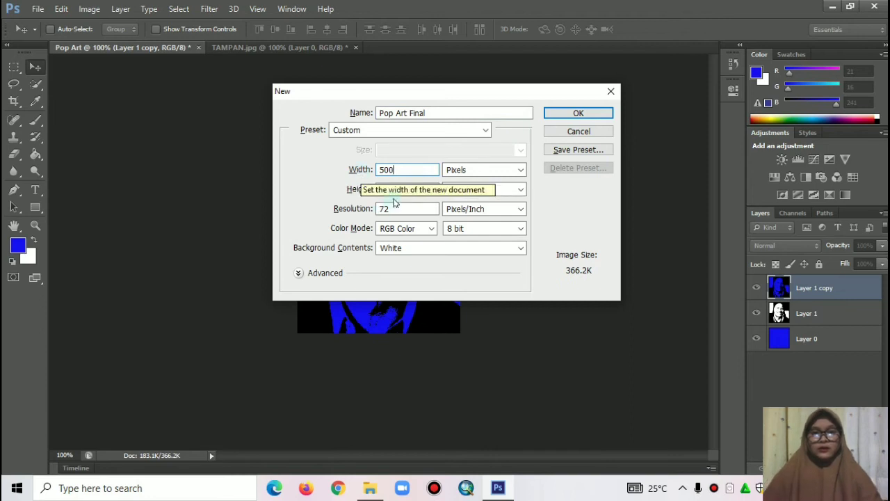
pyautogui.press('Tab')
pyautogui.write('500')
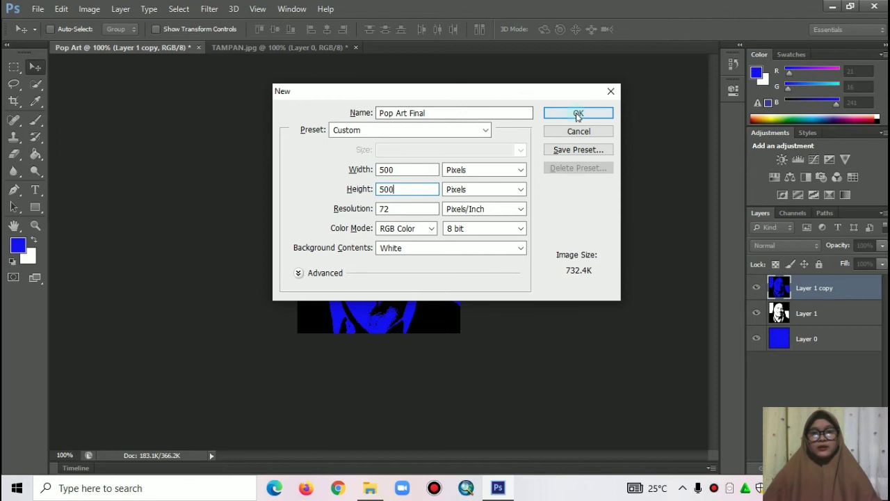
pyautogui.click(576, 113)
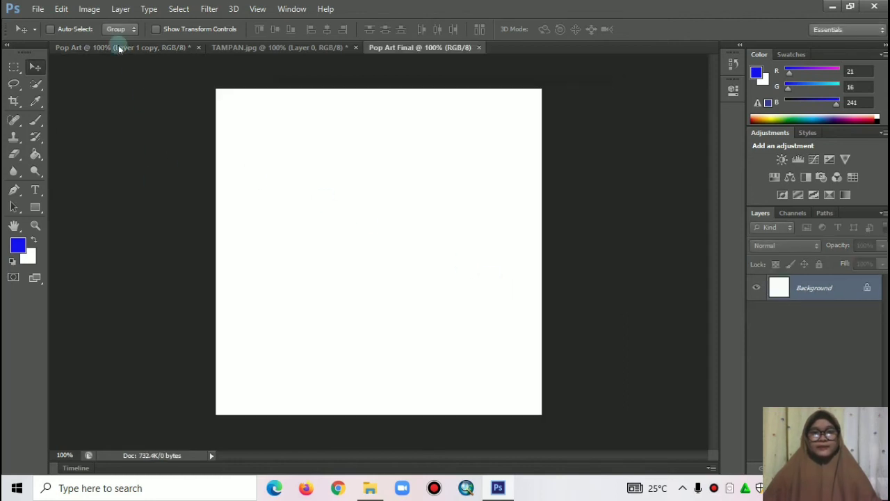
# Drag the blue portrait, Layer 1 copy, into Pop Art Final's top-left quarter, then return to Pop Art
pyautogui.click(118, 47)
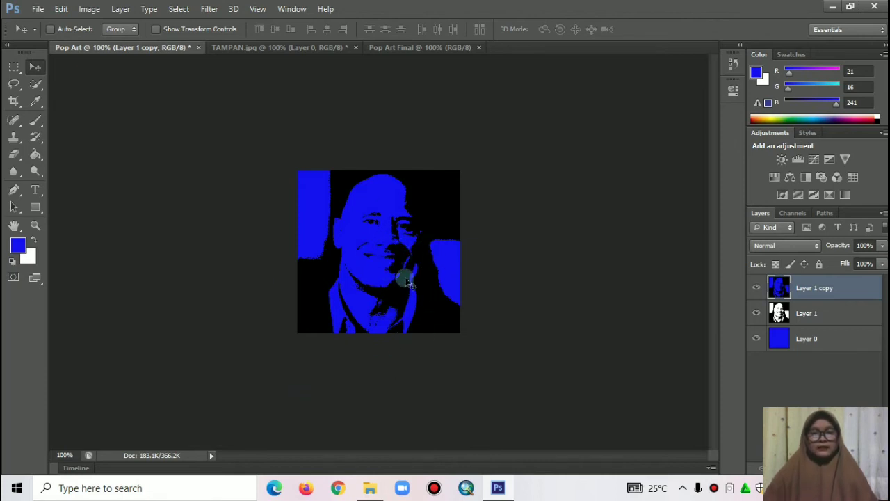
pyautogui.moveTo(402, 273); pyautogui.dragTo(401, 262)
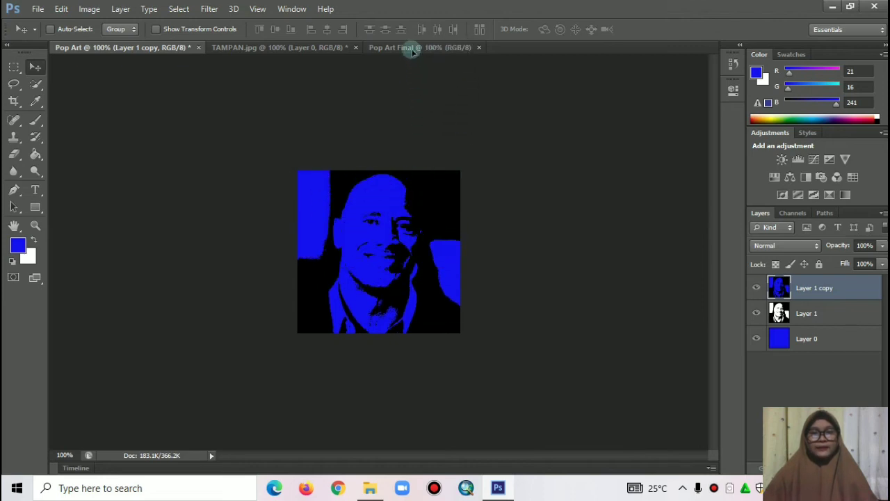
pyautogui.moveTo(401, 260)
pyautogui.mouseDown()
pyautogui.moveTo(412, 49)
pyautogui.moveTo(404, 78)
pyautogui.mouseUp()
pyautogui.moveTo(344, 160); pyautogui.dragTo(314, 187)
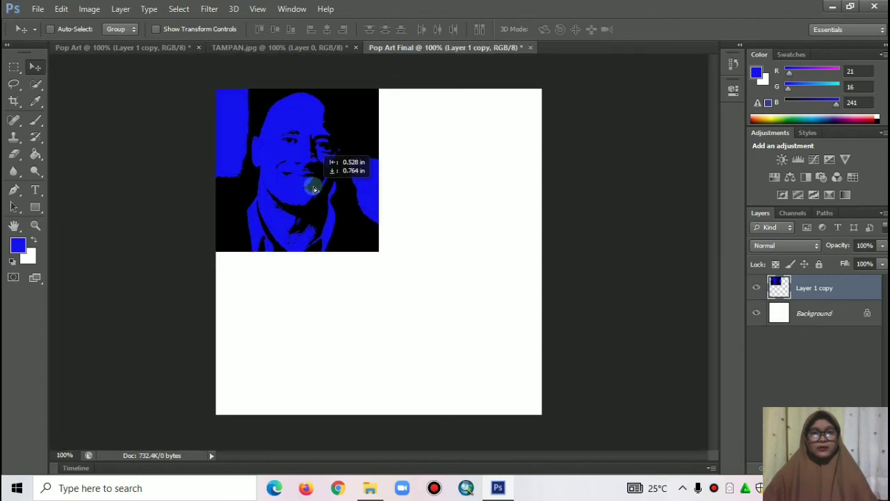
pyautogui.click(125, 48)
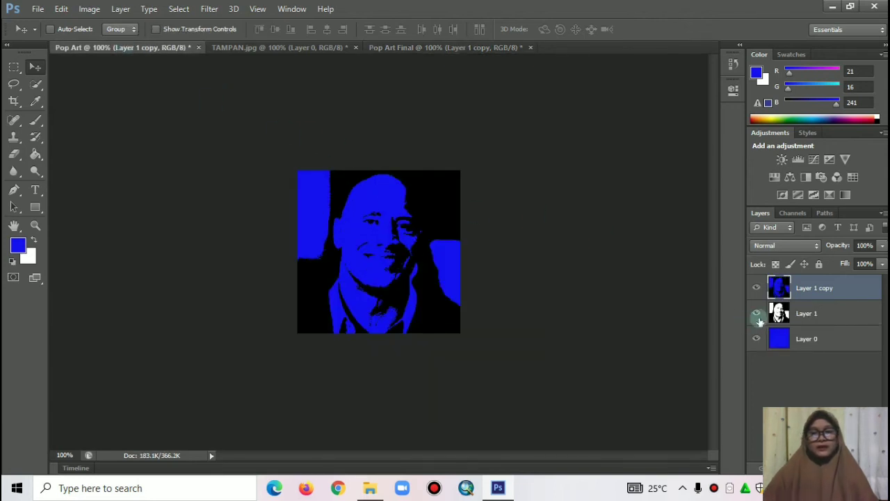
# Hide the blue portrait copy and fill Layer 0 with red (R241 G16 B43) using the Paint Bucket
pyautogui.click(755, 291)
pyautogui.click(755, 291)
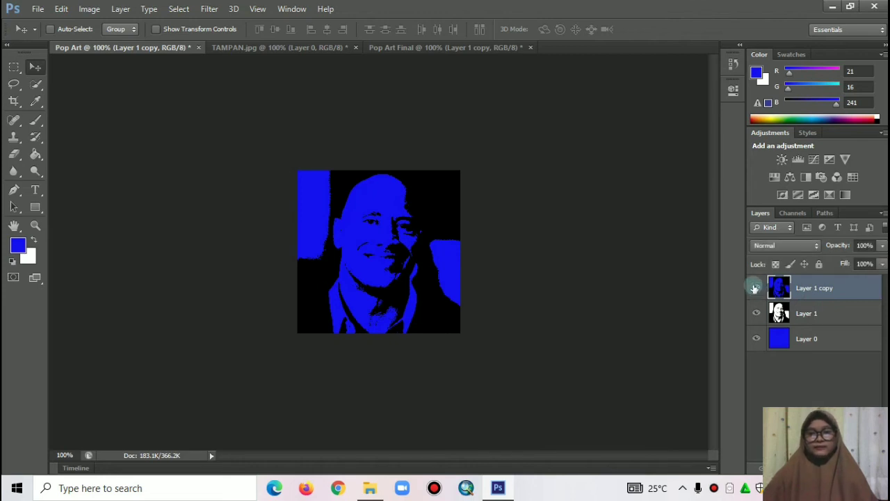
pyautogui.click(756, 288)
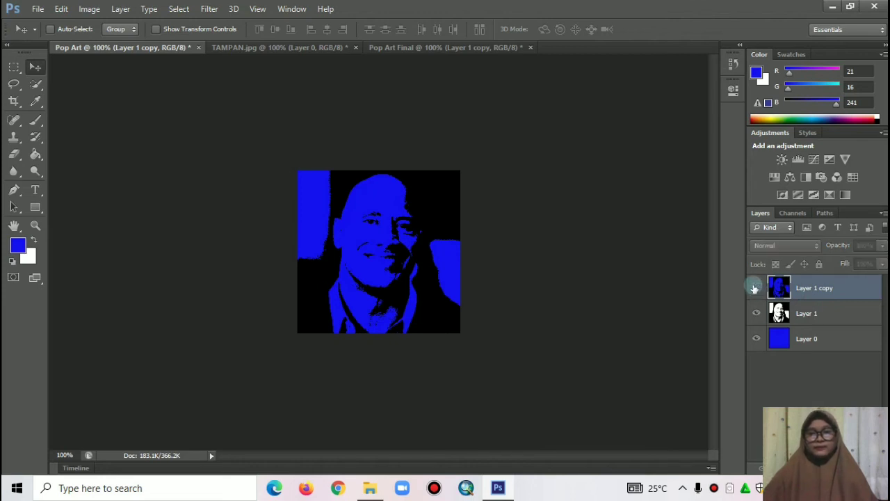
pyautogui.click(807, 339)
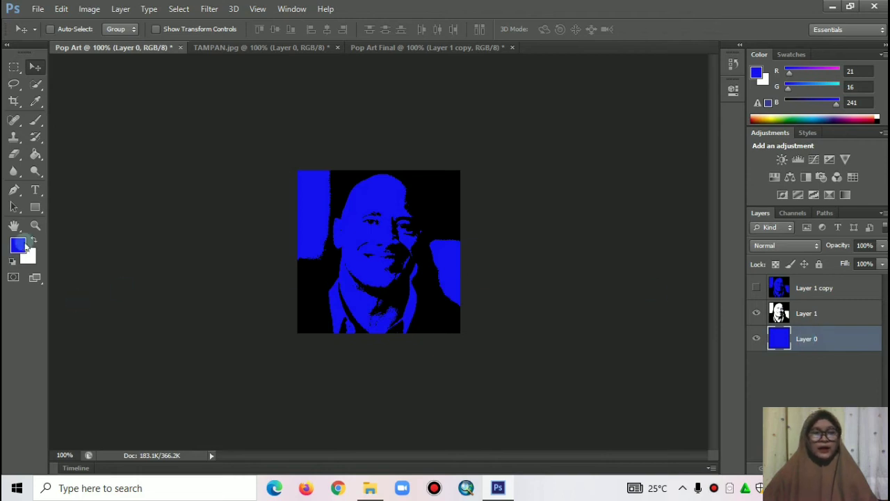
pyautogui.click(19, 245)
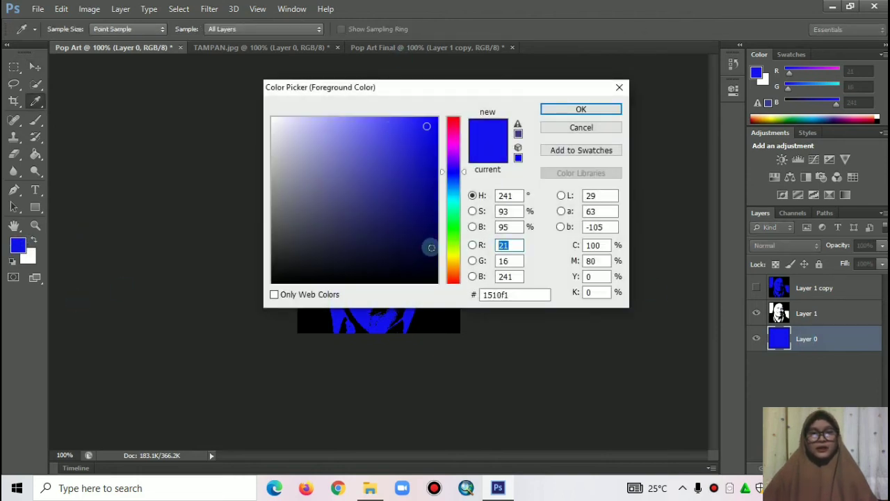
pyautogui.click(454, 123)
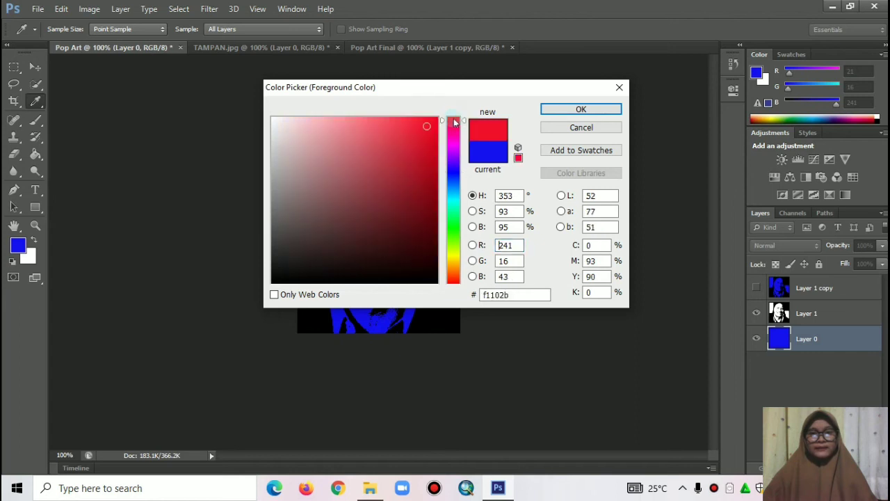
pyautogui.click(576, 110)
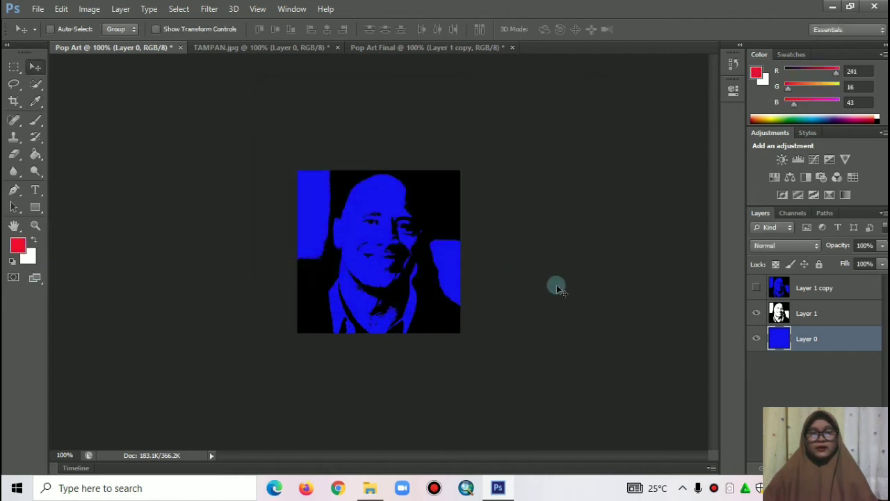
pyautogui.click(35, 154)
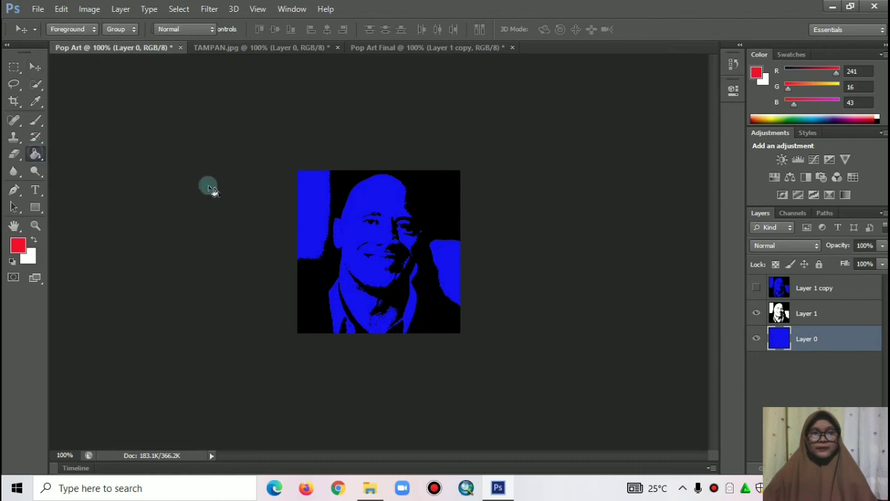
pyautogui.click(381, 266)
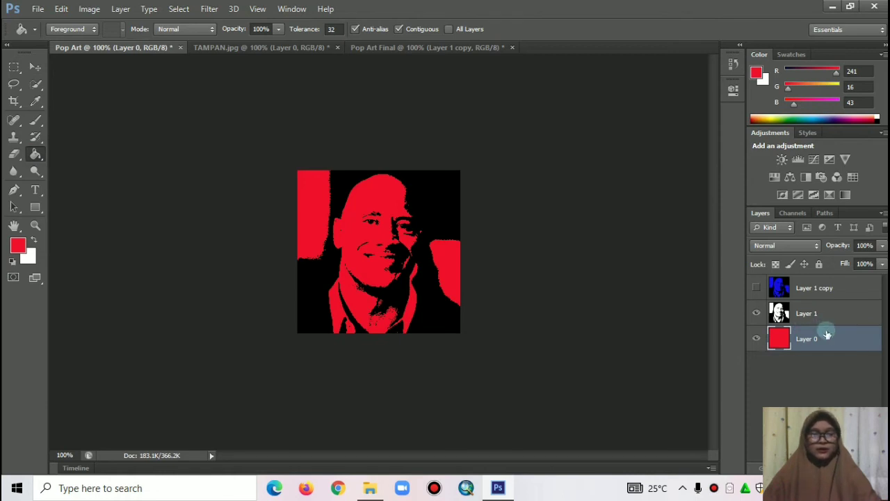
# Select Layer 0 and Layer 1 together and choose Duplicate Layers
pyautogui.keyDown('shift'); pyautogui.click(827, 319); pyautogui.keyUp('shift')
pyautogui.rightClick(826, 316)
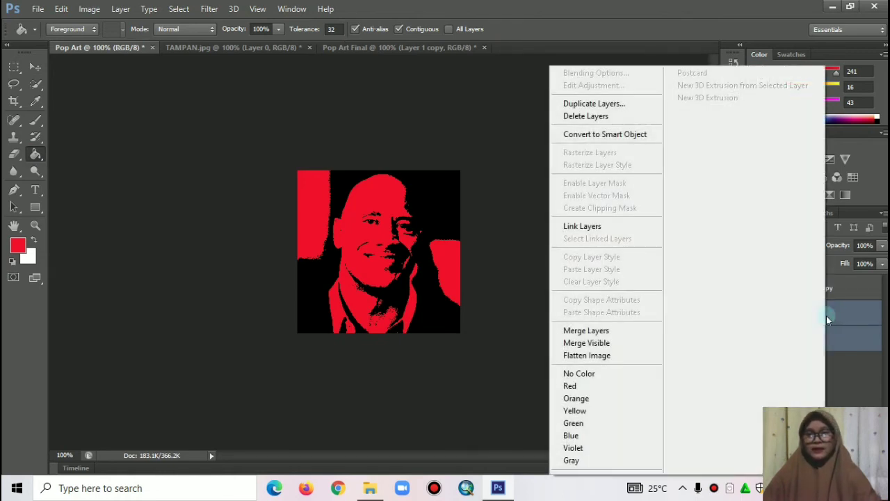
pyautogui.click(594, 105)
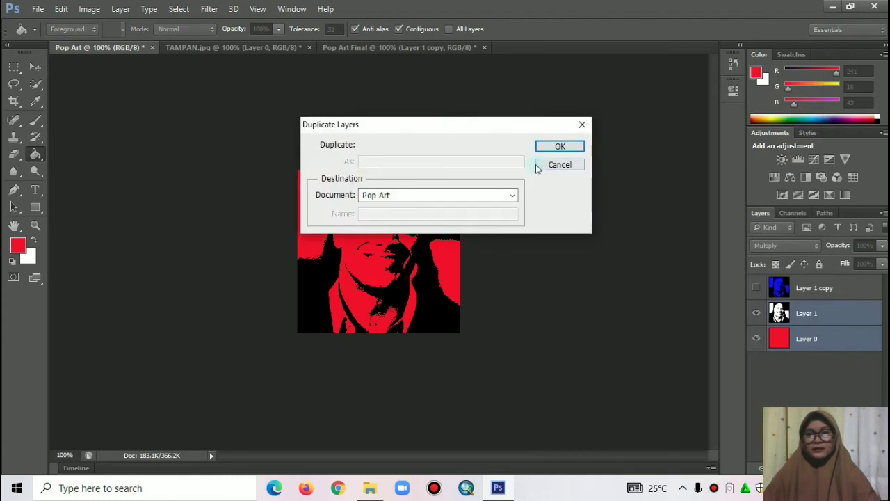
# Merge the duplicated red portrait layers and drag the result into Pop Art Final's top-right quarter
pyautogui.click(560, 146)
pyautogui.rightClick(822, 334)
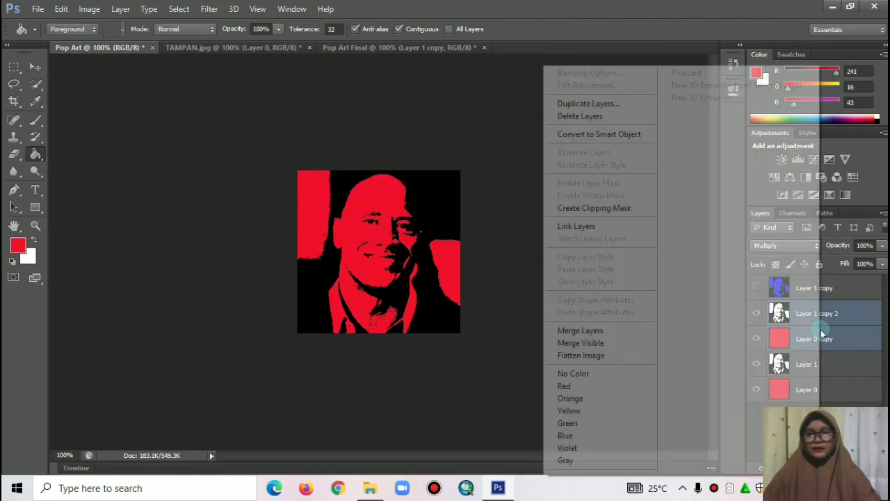
pyautogui.click(577, 331)
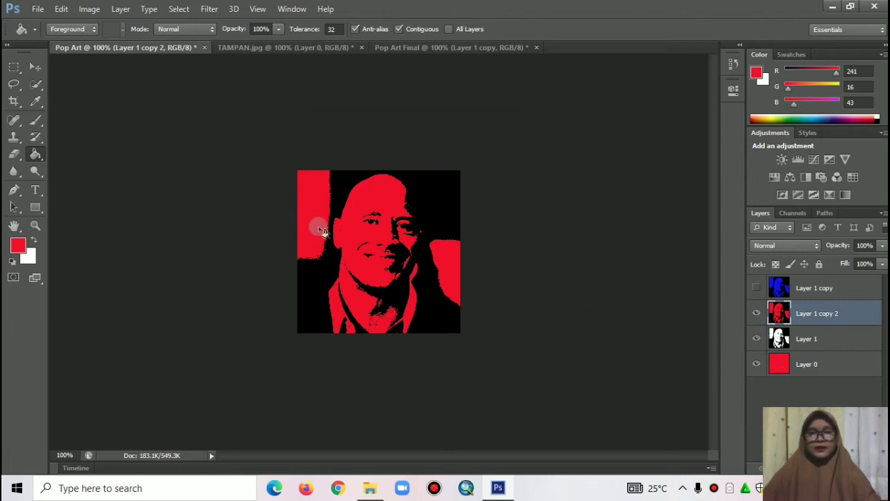
pyautogui.click(31, 67)
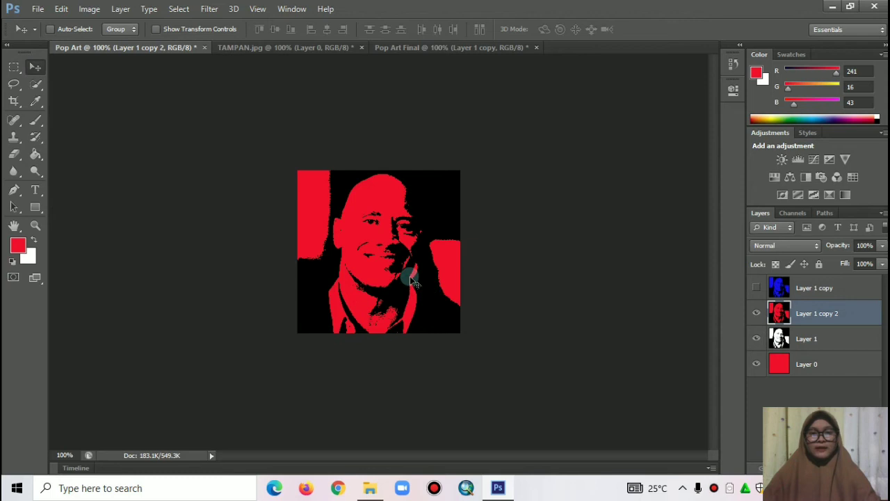
pyautogui.moveTo(389, 269)
pyautogui.mouseDown()
pyautogui.moveTo(408, 67)
pyautogui.moveTo(435, 159)
pyautogui.moveTo(471, 190)
pyautogui.mouseUp()
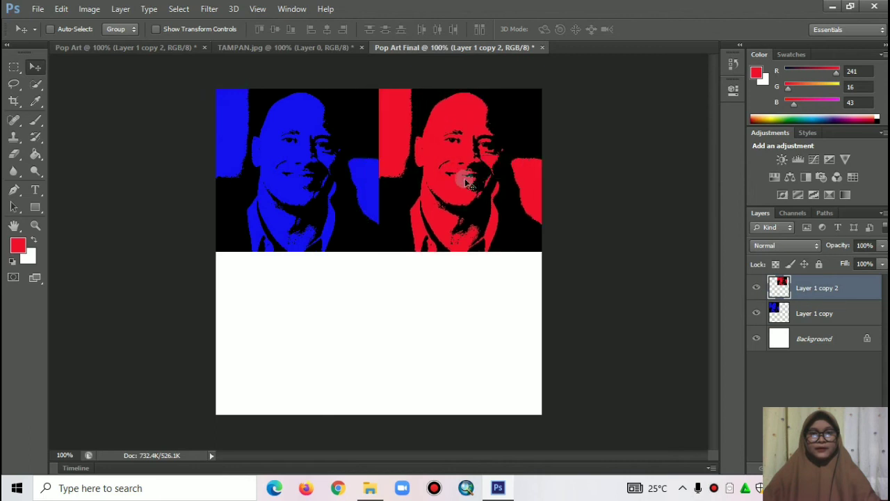
# In Pop Art, hide the red portrait copy and fill Layer 0 with yellow (R233 G241 B16)
pyautogui.click(133, 48)
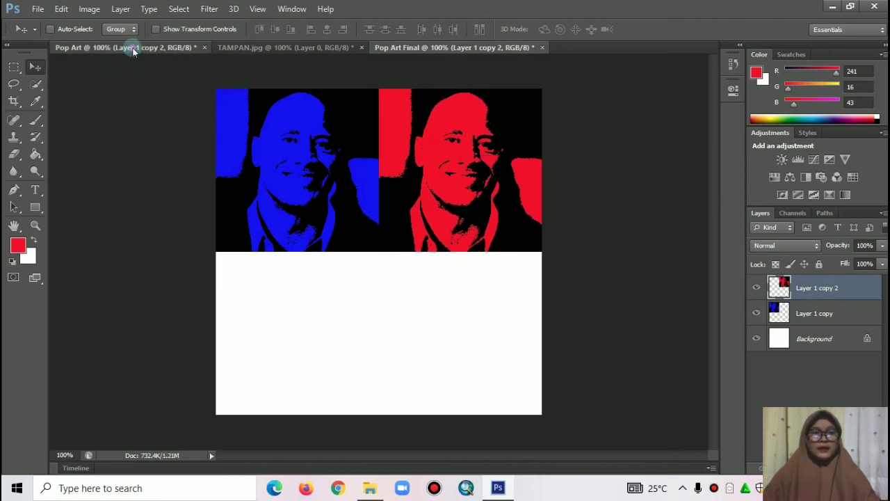
pyautogui.click(756, 314)
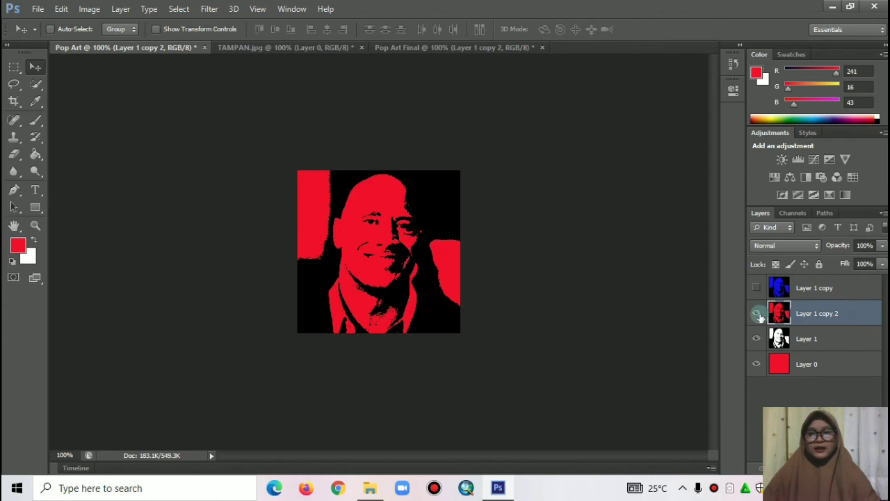
pyautogui.click(756, 314)
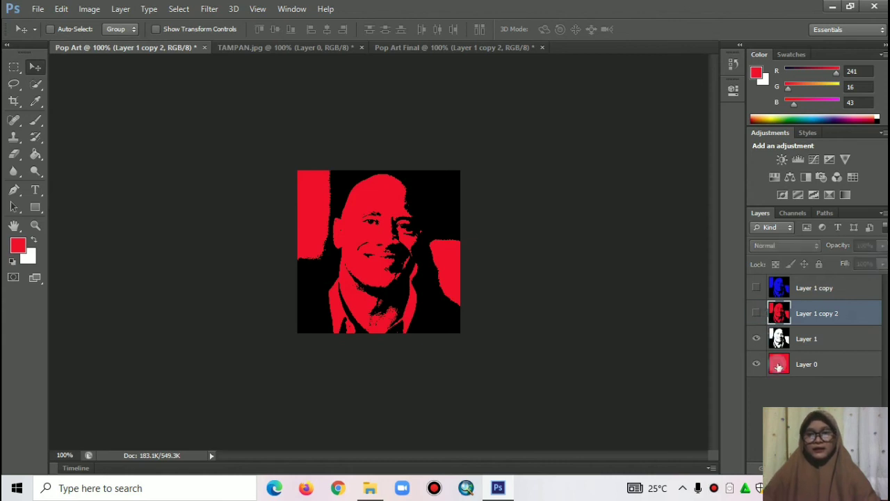
pyautogui.click(778, 366)
pyautogui.click(19, 244)
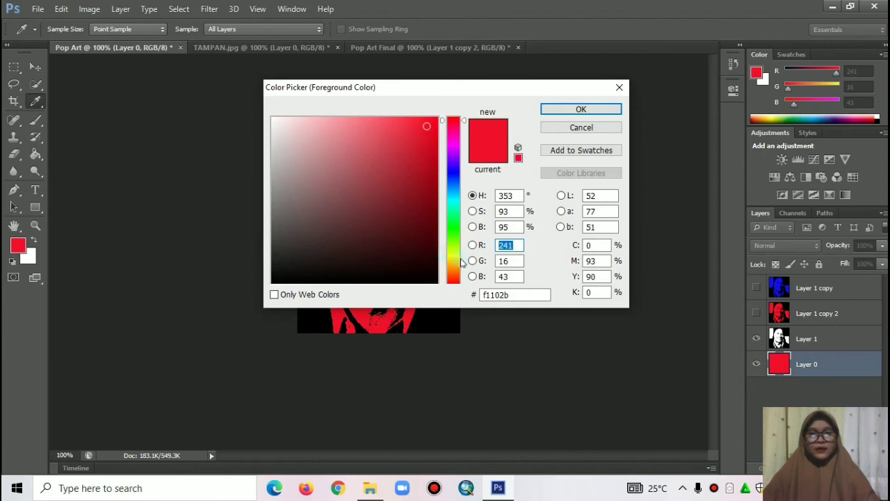
pyautogui.click(454, 256)
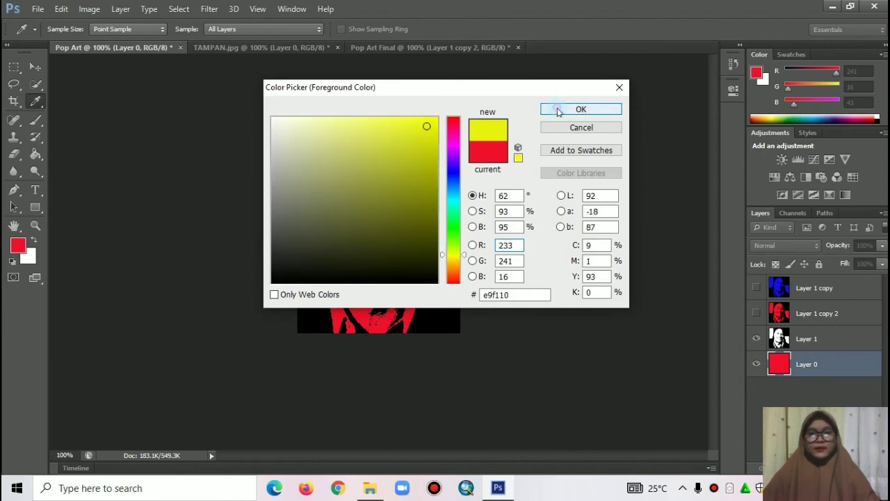
pyautogui.click(557, 111)
pyautogui.click(35, 154)
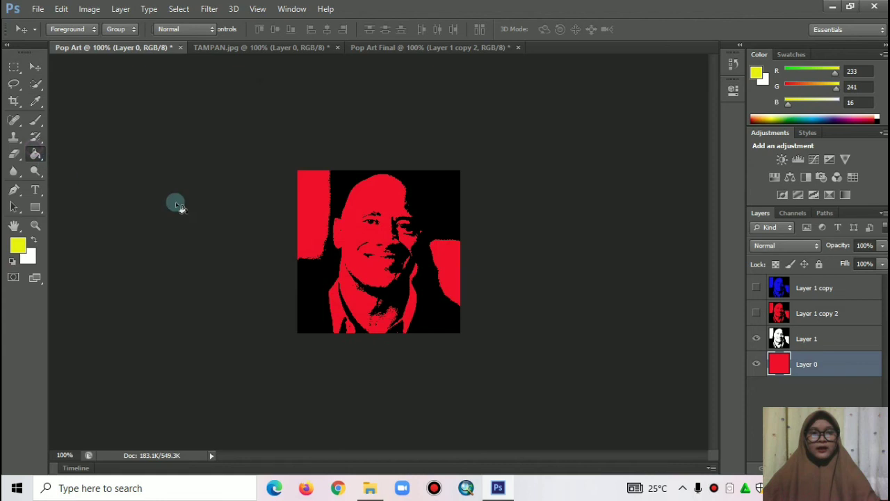
pyautogui.click(336, 243)
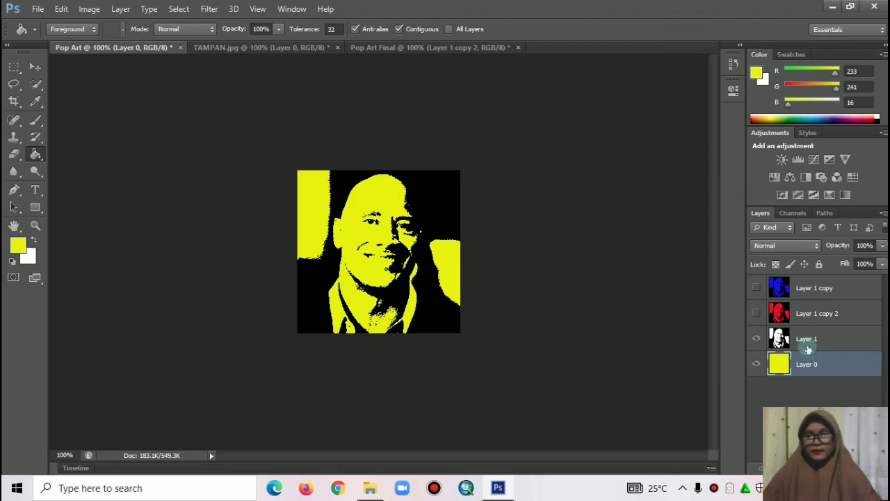
# Duplicate Layer 1 and Layer 0, merge the copies into one yellow portrait, and fill its black gap yellow
pyautogui.keyDown('shift'); pyautogui.click(805, 341); pyautogui.keyUp('shift')
pyautogui.rightClick(805, 340)
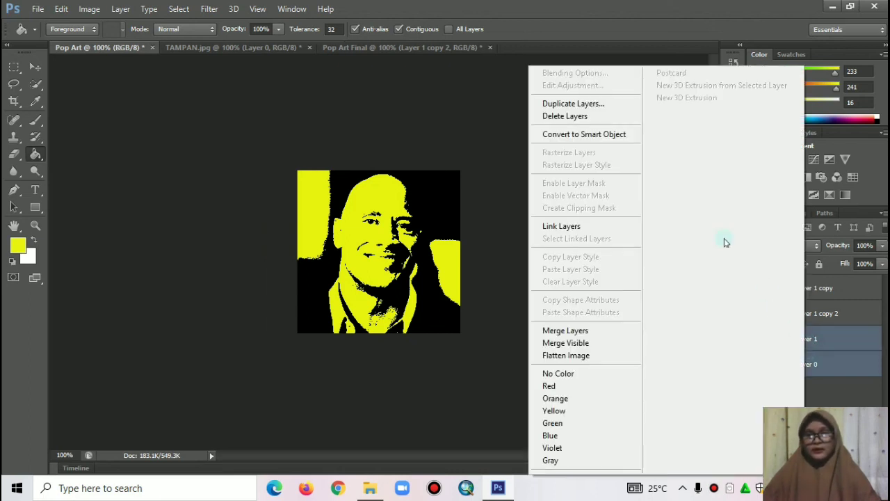
pyautogui.click(559, 104)
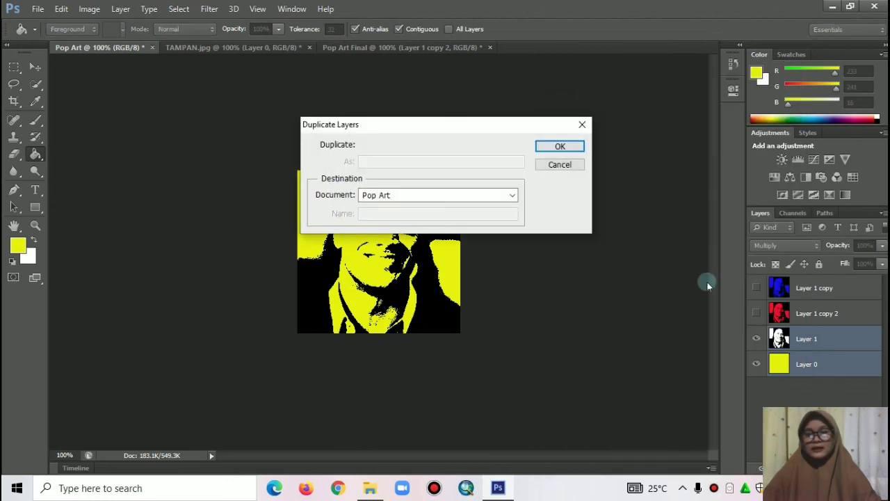
pyautogui.click(550, 150)
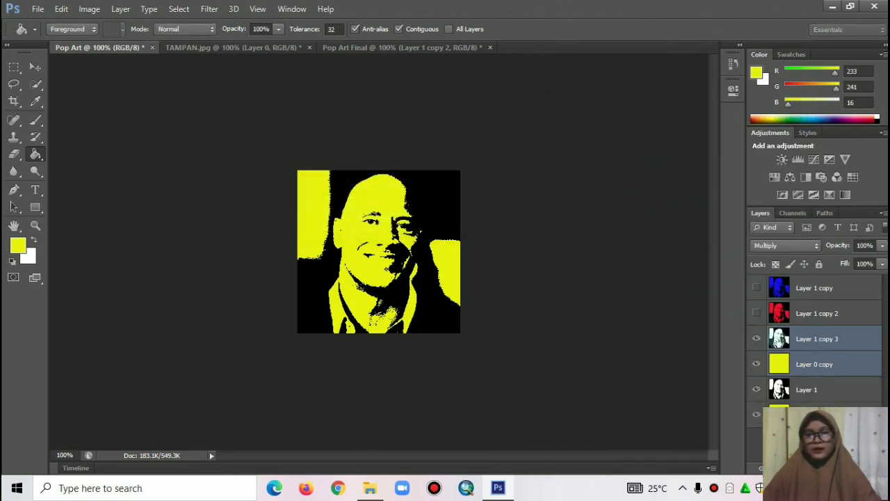
pyautogui.rightClick(796, 353)
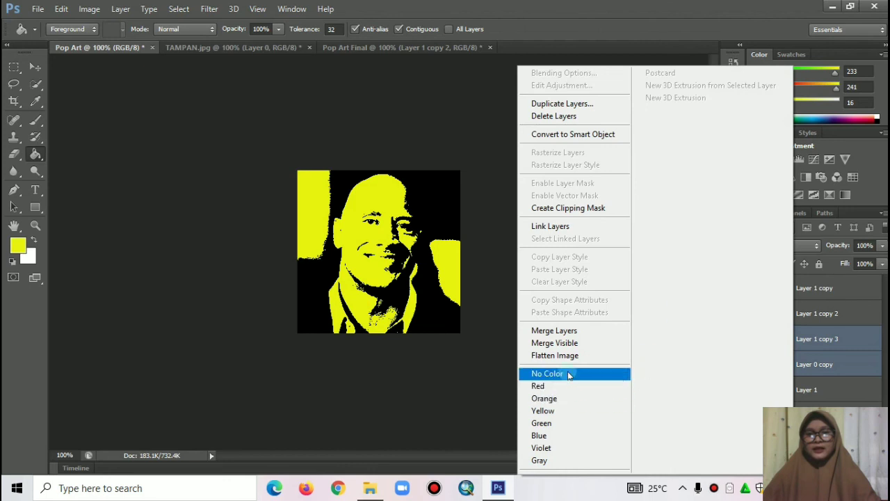
pyautogui.click(561, 332)
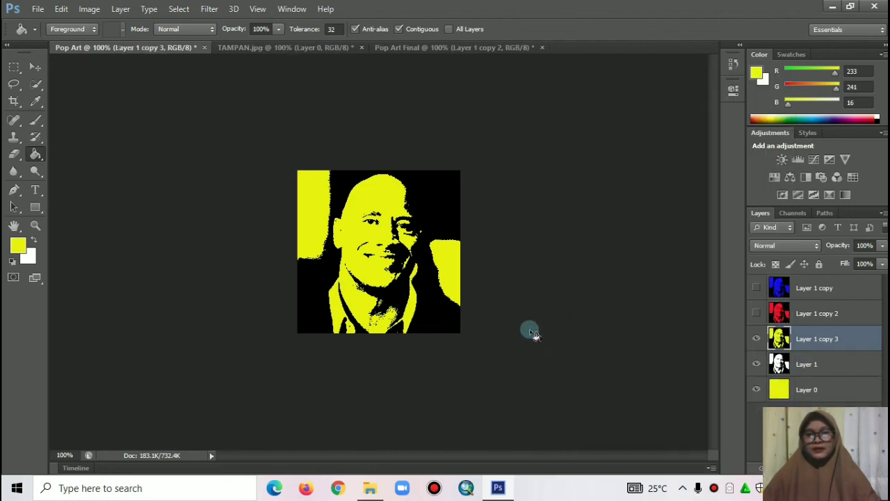
pyautogui.click(330, 232)
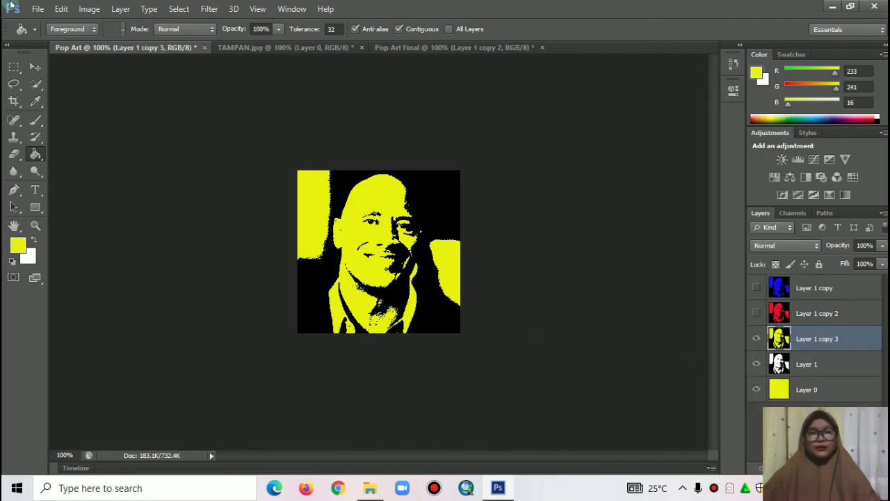
# Drag the yellow portrait into Pop Art Final's bottom-left quarter, then return to Pop Art
pyautogui.click(36, 67)
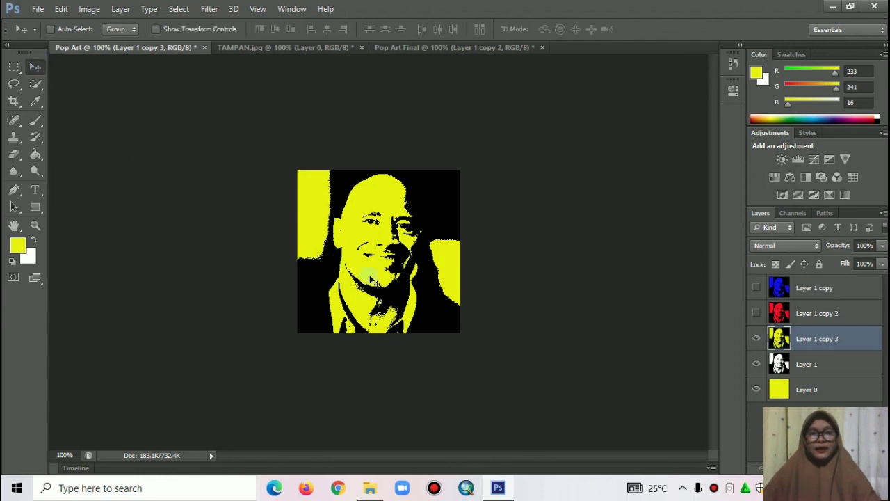
pyautogui.moveTo(372, 280)
pyautogui.mouseDown()
pyautogui.moveTo(410, 52)
pyautogui.moveTo(382, 149)
pyautogui.mouseUp()
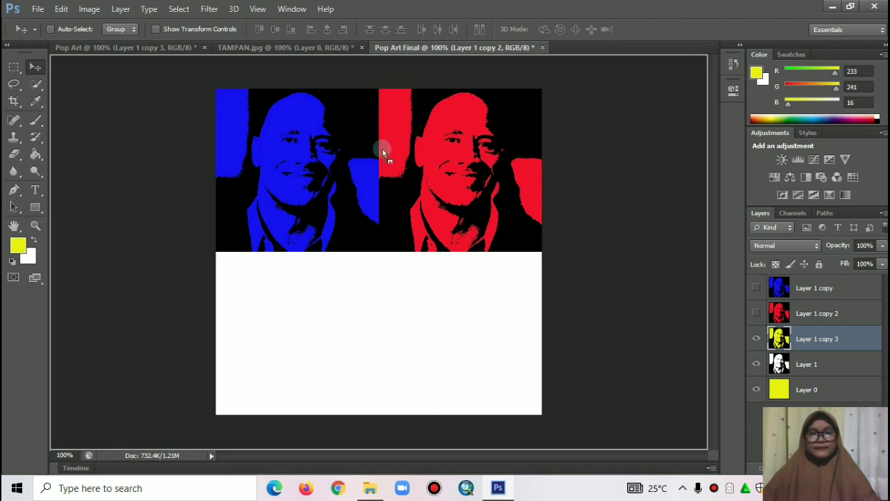
pyautogui.moveTo(283, 311); pyautogui.dragTo(311, 313)
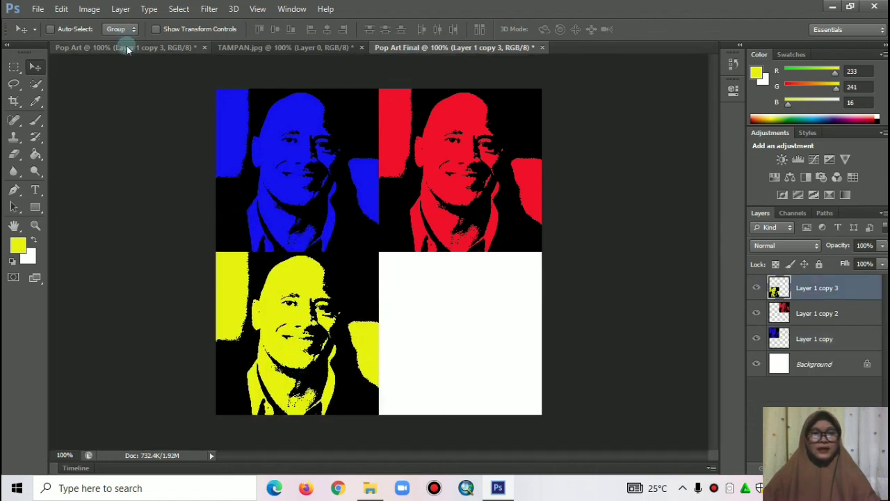
pyautogui.click(127, 48)
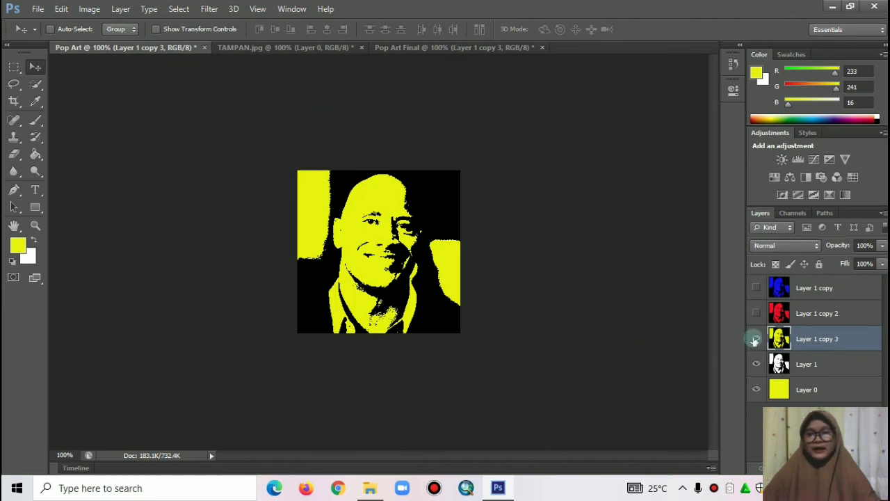
# Hide the yellow portrait copy and fill Layer 0 with green (R53 G241 B16)
pyautogui.click(755, 339)
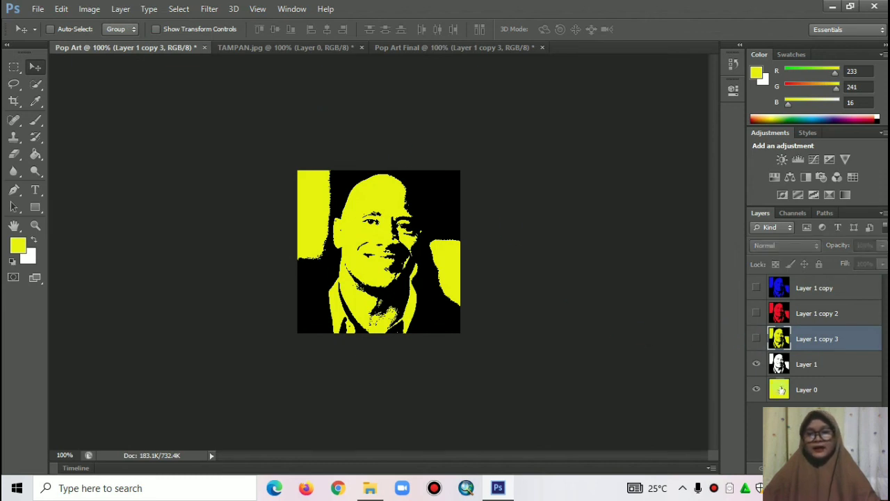
pyautogui.click(783, 395)
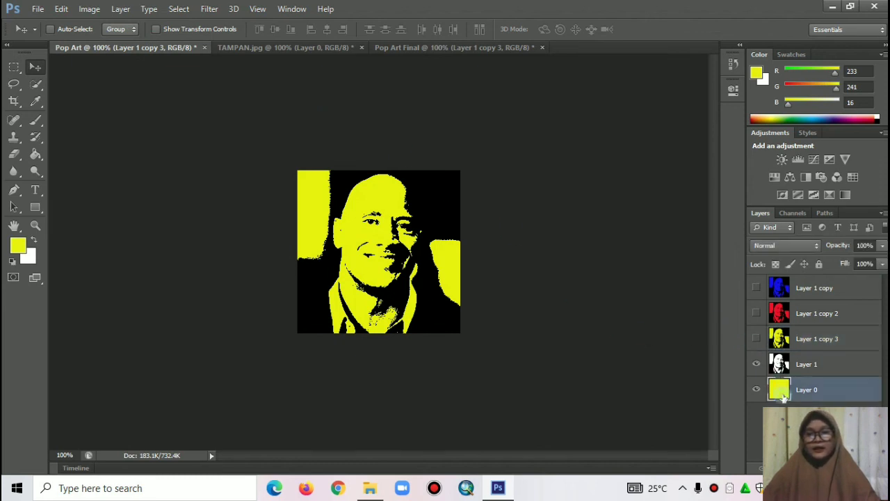
pyautogui.click(17, 245)
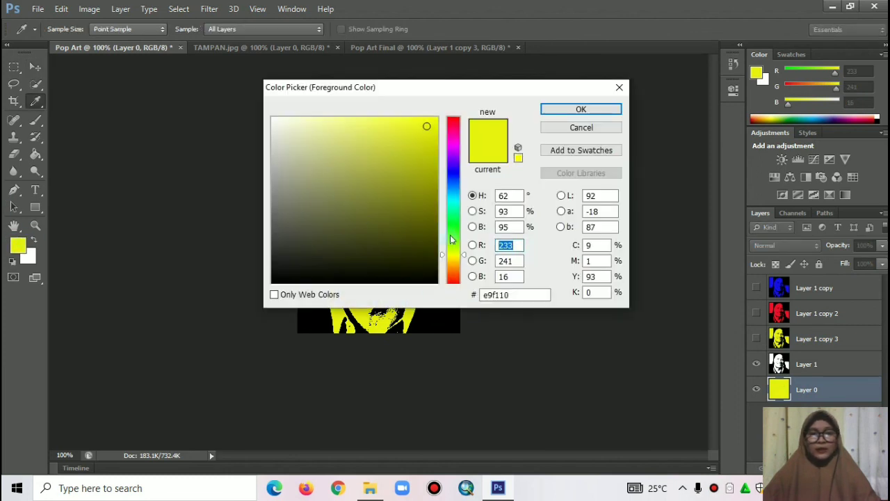
pyautogui.click(451, 235)
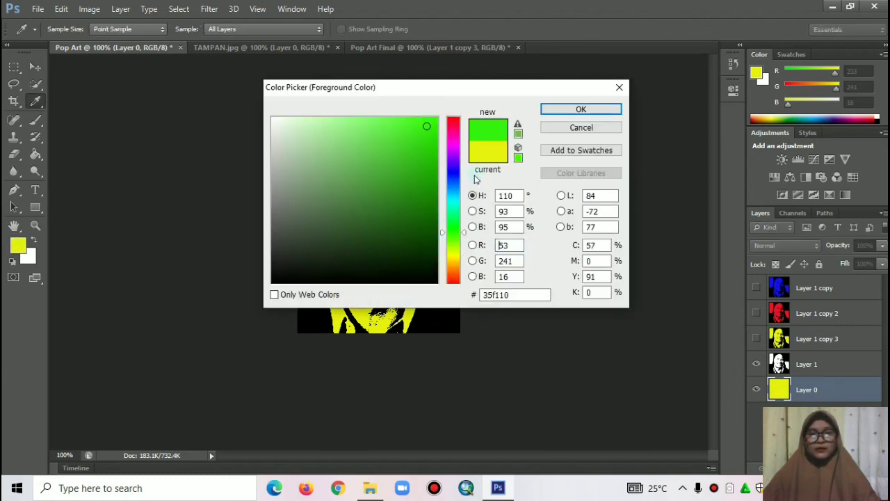
pyautogui.click(573, 110)
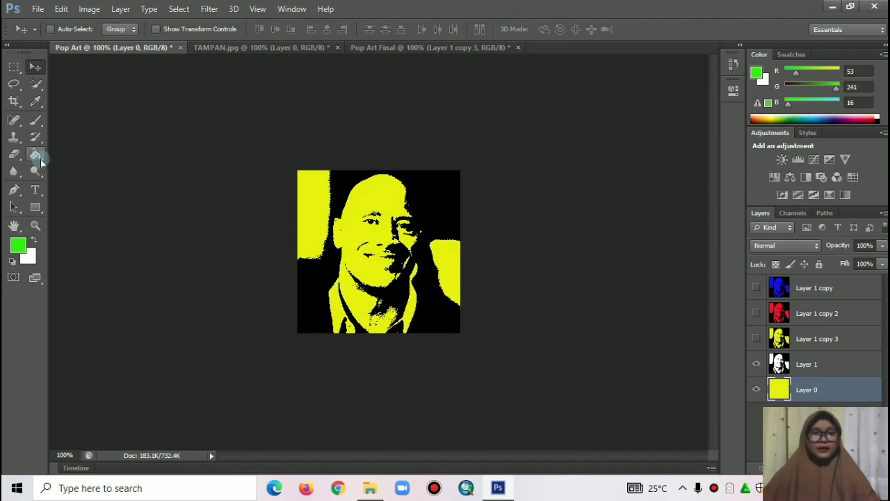
pyautogui.click(35, 153)
pyautogui.click(341, 261)
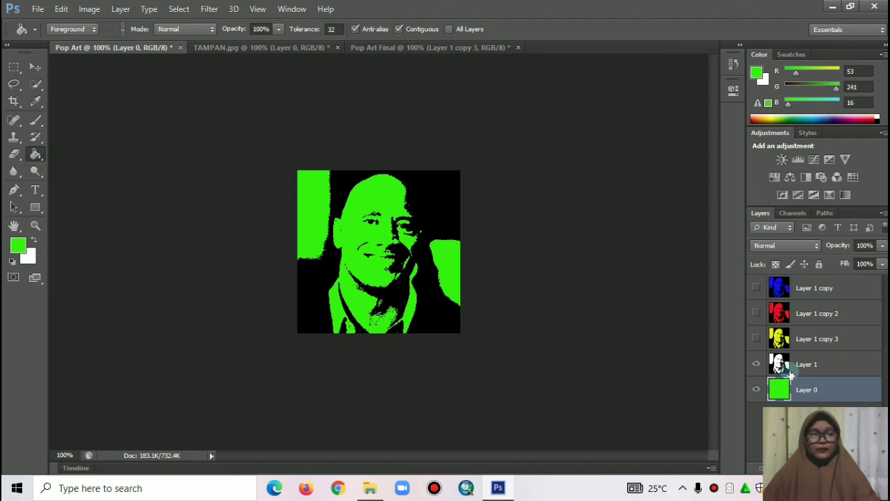
# Duplicate Layer 1 and Layer 0 and merge the copies into the green portrait layer, Layer 1 copy 4
pyautogui.click(797, 372)
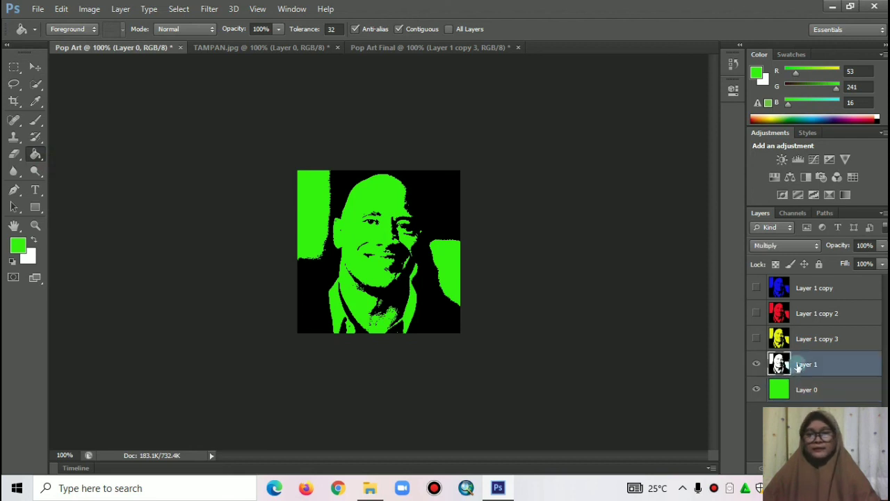
pyautogui.keyDown('shift'); pyautogui.click(801, 390); pyautogui.keyUp('shift')
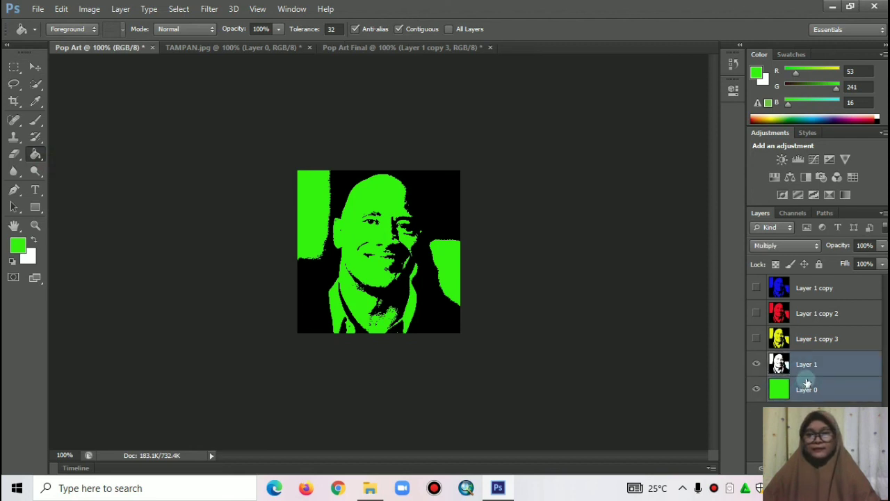
pyautogui.rightClick(803, 386)
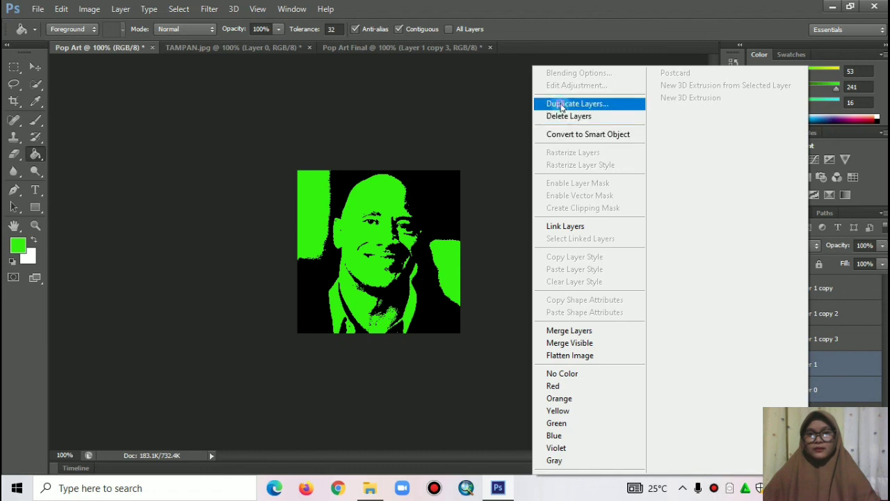
pyautogui.click(566, 103)
pyautogui.click(562, 145)
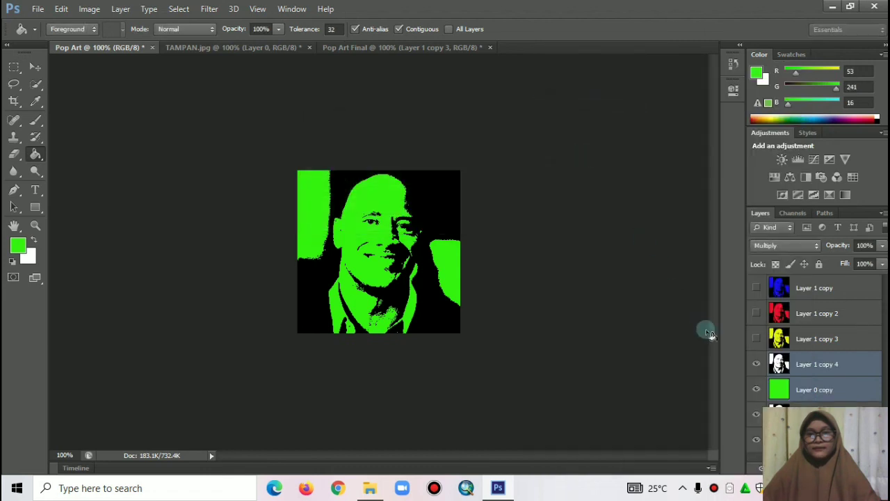
pyautogui.rightClick(815, 383)
pyautogui.click(575, 330)
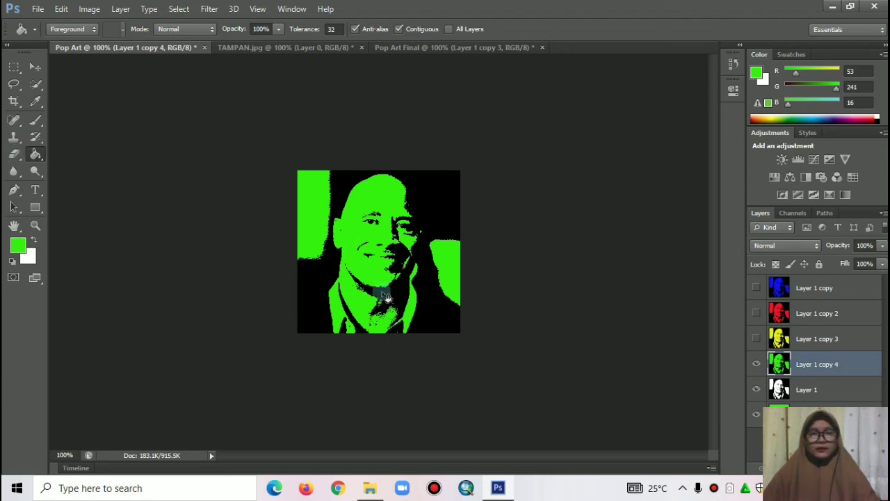
pyautogui.click(35, 67)
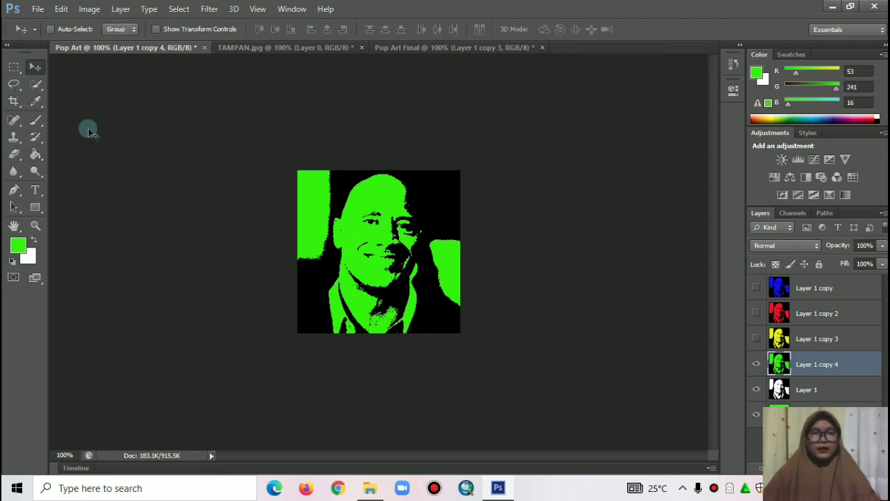
# Drag the green portrait, Layer 1 copy 4, into Pop Art Final's bottom-right quarter
pyautogui.moveTo(351, 254)
pyautogui.mouseDown()
pyautogui.moveTo(388, 47)
pyautogui.moveTo(480, 353)
pyautogui.moveTo(429, 332)
pyautogui.mouseUp()
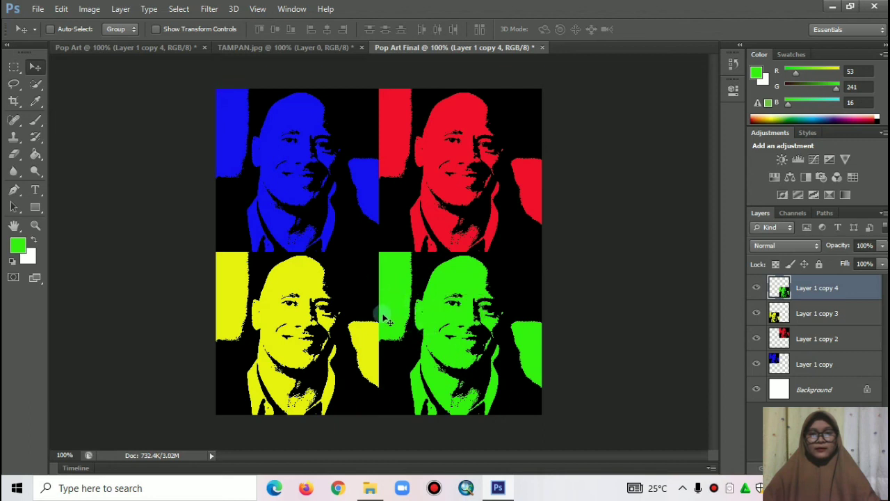